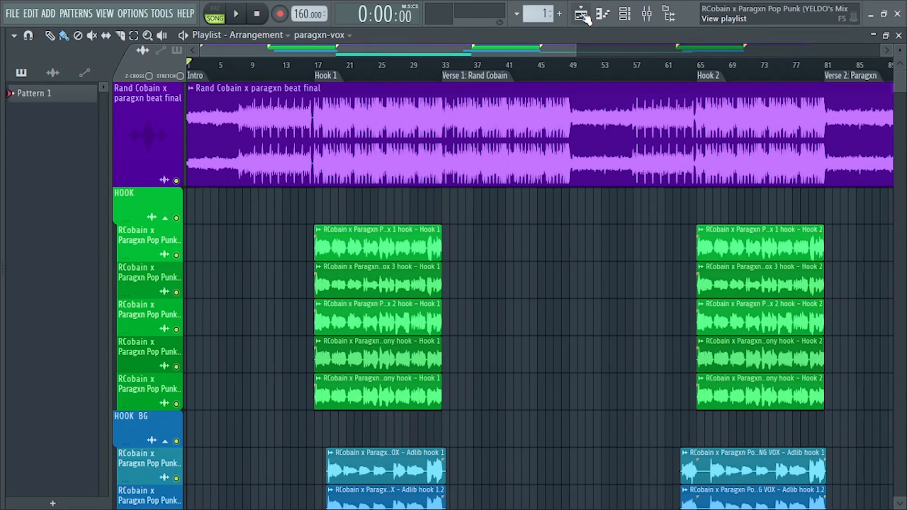
Look over the hook, background and verse vocal tracks across the whole playlist arrangement
{"action": "left_click", "coordinate": [584, 16]}
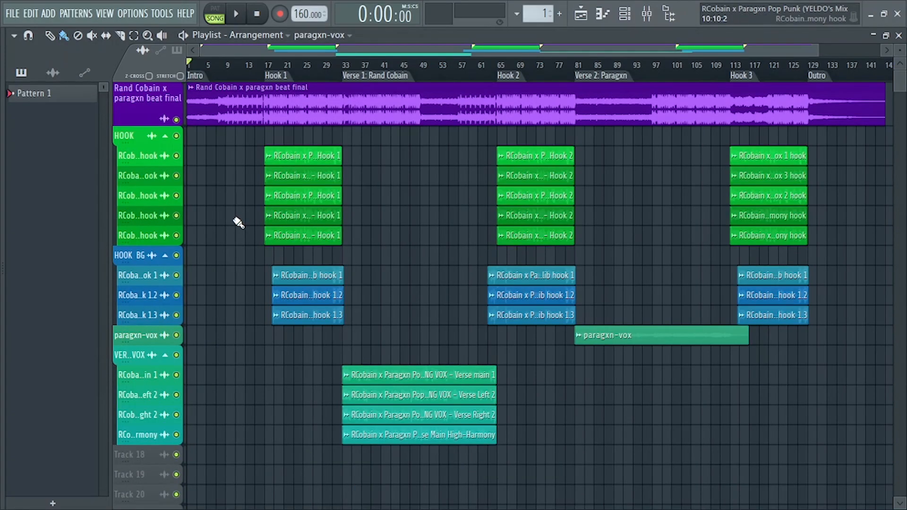
{"action": "scroll", "coordinate": [221, 226], "scroll_direction": "up", "scroll_amount": 2}
{"action": "scroll", "coordinate": [221, 226], "scroll_direction": "up", "scroll_amount": 1}
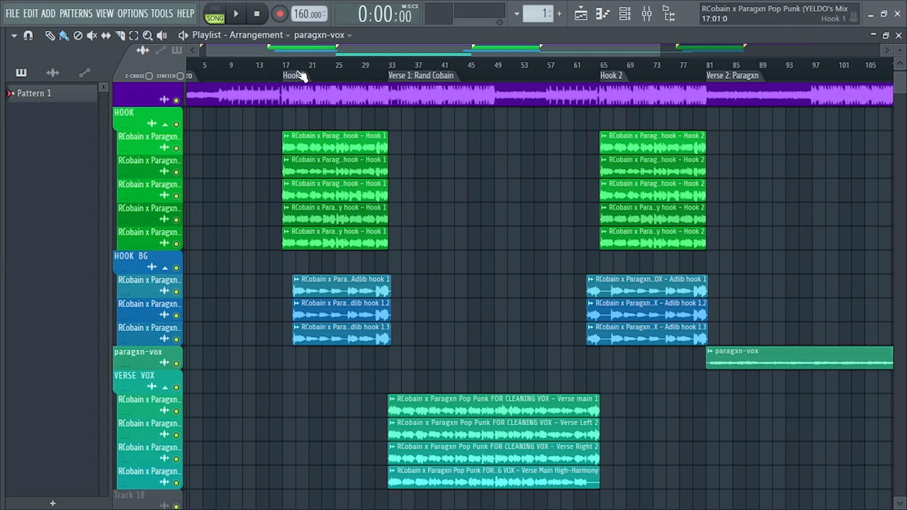
{"action": "left_click_drag", "start_coordinate": [229, 73], "coordinate": [203, 74]}
{"action": "scroll", "coordinate": [228, 147], "scroll_direction": "down", "scroll_amount": 2}
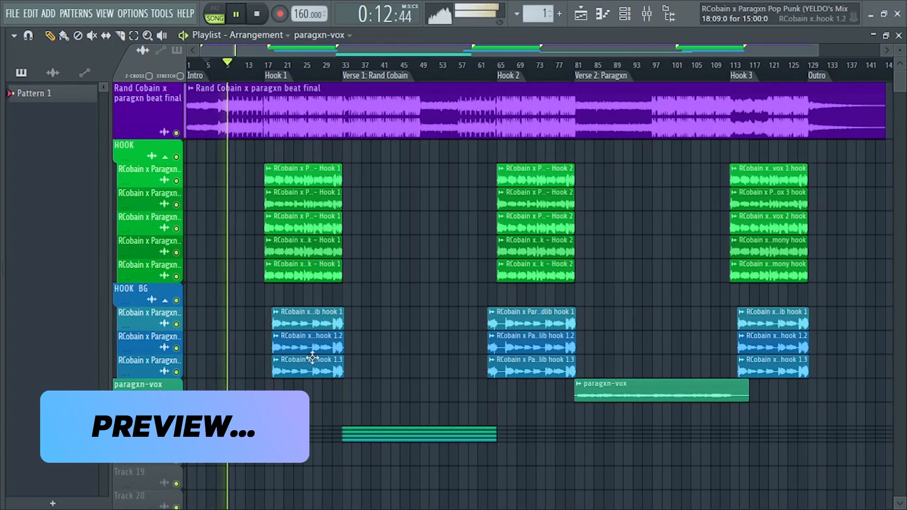
Preview the song through Hook 1 with the VERSE VOX track group expanded, and stop playback
{"action": "left_click", "coordinate": [165, 396]}
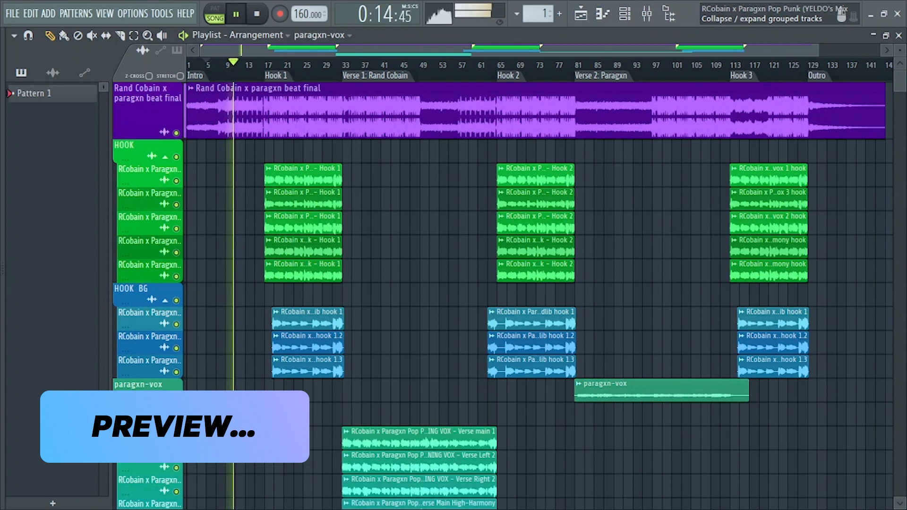
{"action": "left_click", "coordinate": [165, 396]}
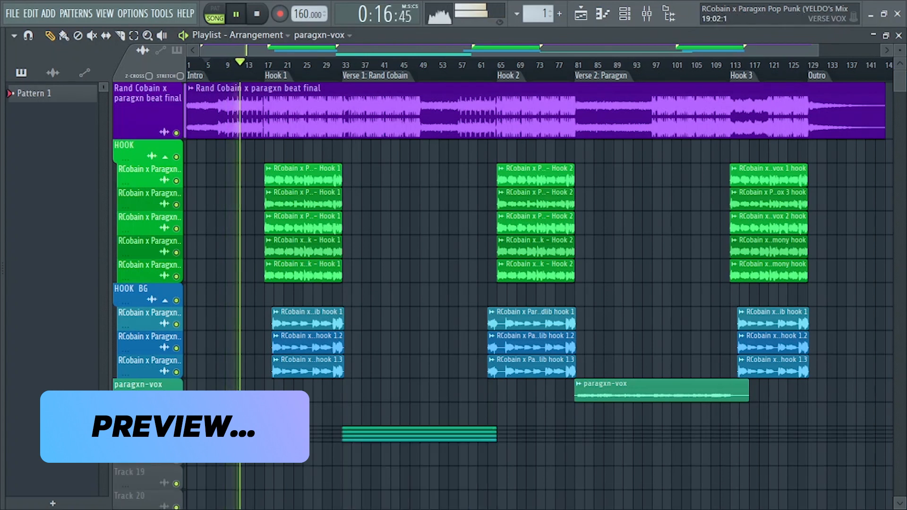
{"action": "left_click", "coordinate": [165, 395]}
{"action": "scroll", "coordinate": [165, 396], "scroll_direction": "down", "scroll_amount": 2}
{"action": "scroll", "coordinate": [165, 395], "scroll_direction": "up", "scroll_amount": 1}
{"action": "scroll", "coordinate": [245, 304], "scroll_direction": "up", "scroll_amount": 1}
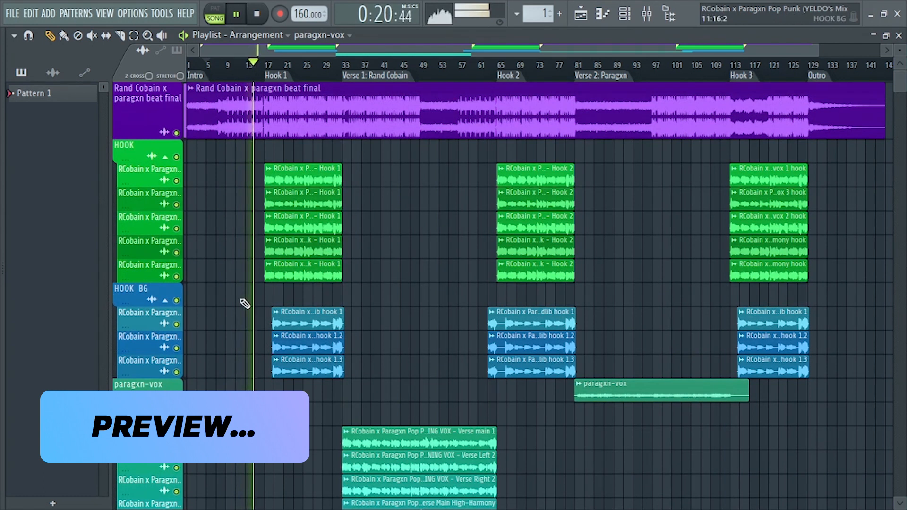
{"action": "scroll", "coordinate": [244, 300], "scroll_direction": "up", "scroll_amount": 4}
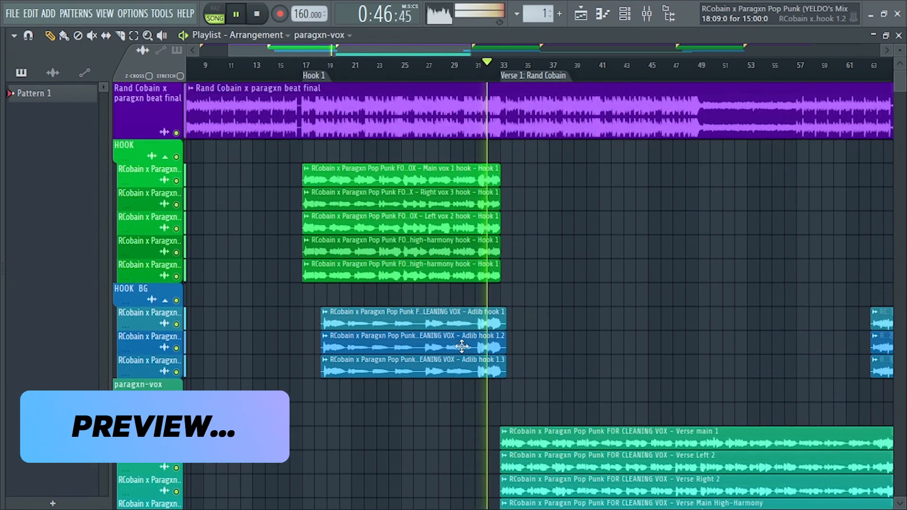
{"action": "key", "text": "space"}
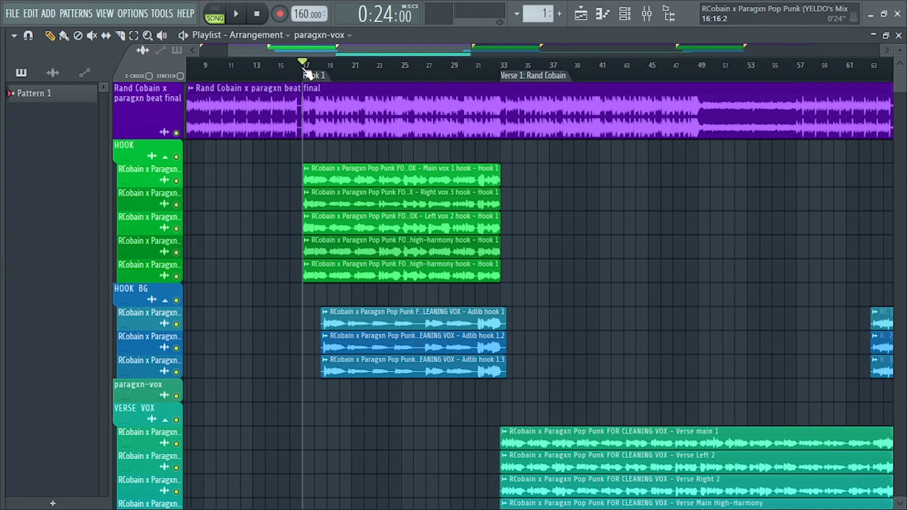
Play from Hook 1, solo each of the five hook vocal tracks in turn, and stop playback with all tracks audible again
{"action": "key", "text": "space"}
{"action": "left_click", "coordinate": [177, 180], "text": "ctrl"}
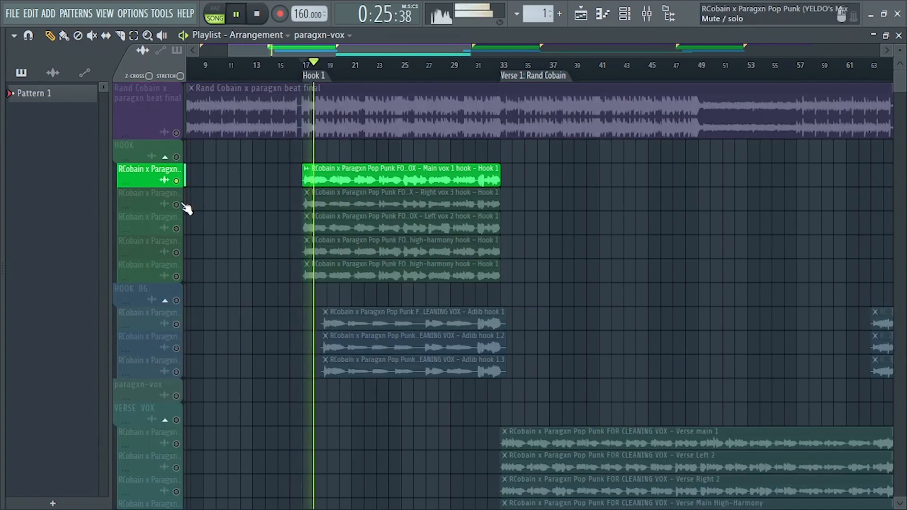
{"action": "scroll", "coordinate": [199, 208], "scroll_direction": "up", "scroll_amount": 2}
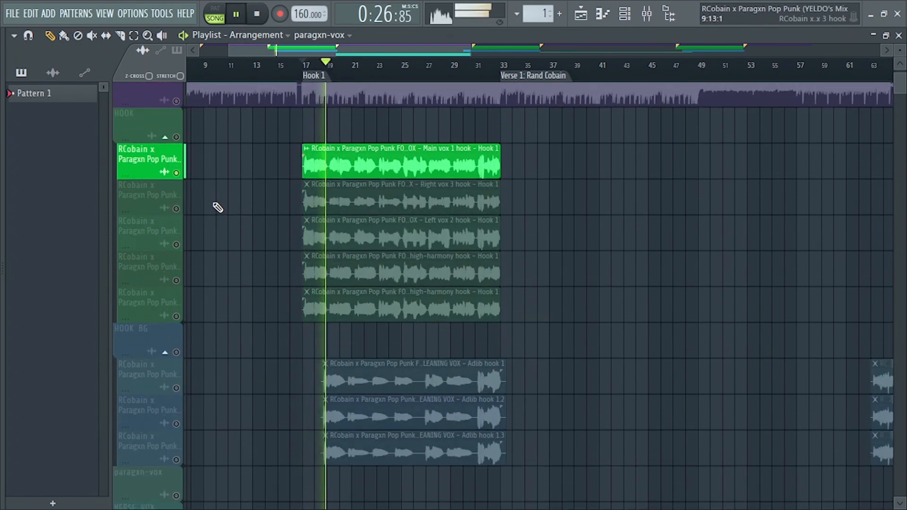
{"action": "left_click", "coordinate": [177, 209], "text": "ctrl"}
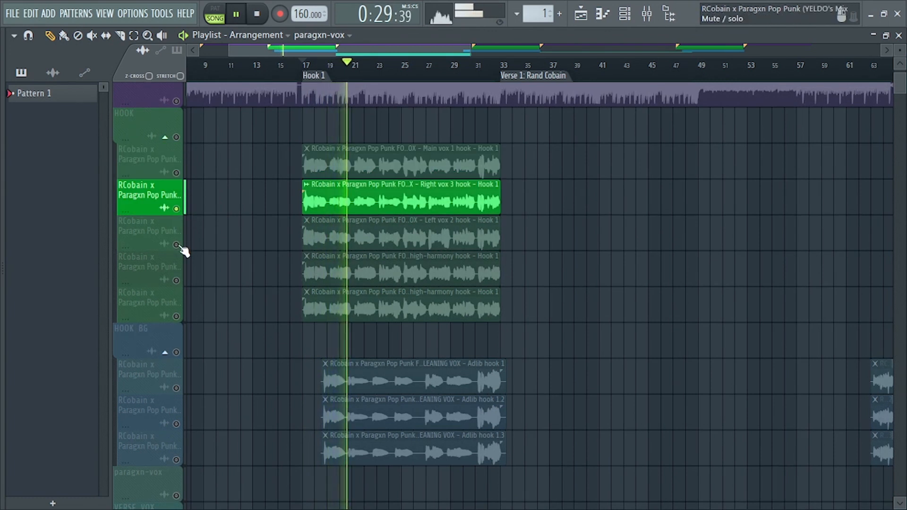
{"action": "left_click", "coordinate": [177, 245], "text": "ctrl"}
{"action": "left_click", "coordinate": [178, 281], "text": "ctrl"}
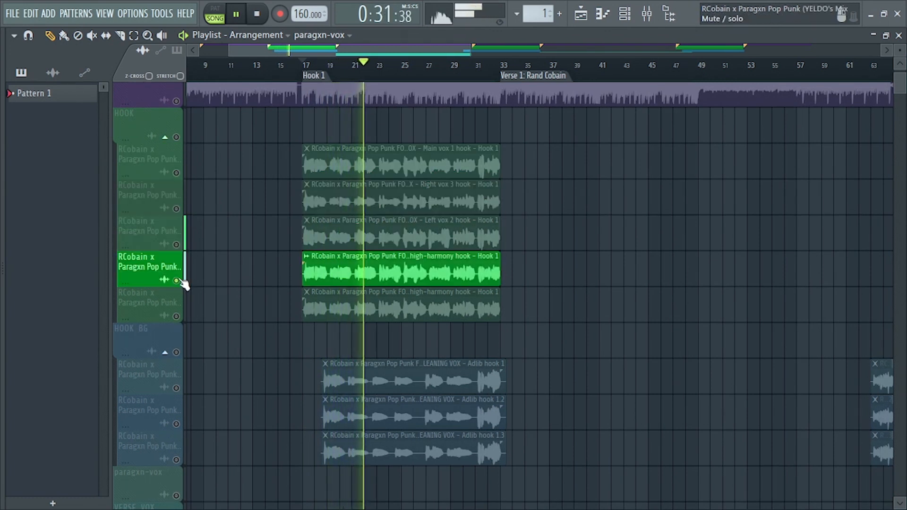
{"action": "left_click", "coordinate": [176, 316], "text": "ctrl"}
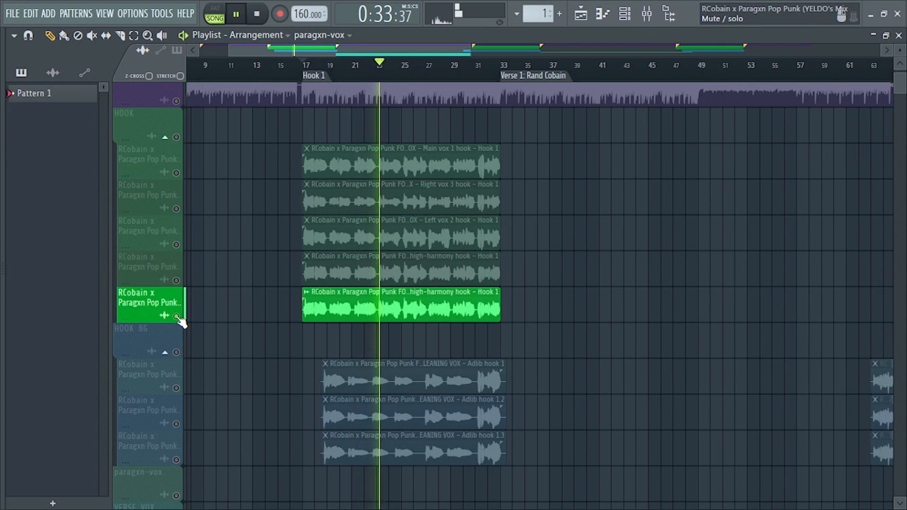
{"action": "right_click", "coordinate": [177, 317]}
{"action": "right_click", "coordinate": [176, 317]}
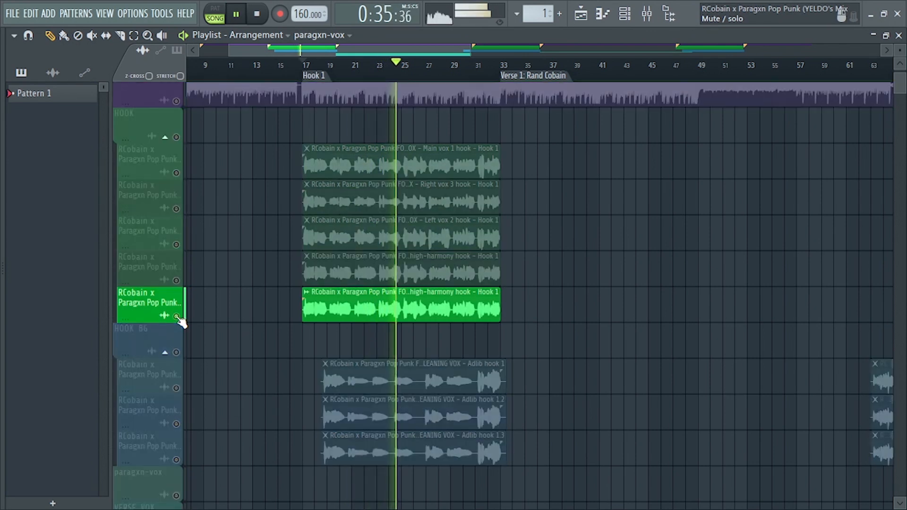
{"action": "right_click", "coordinate": [176, 317]}
{"action": "key", "text": "space"}
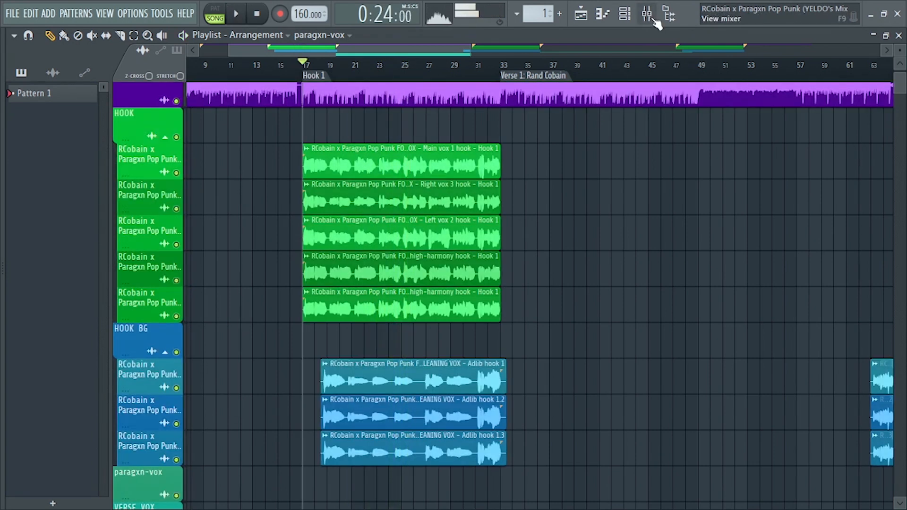
Solo the HOOK insert 10 in the mixer and bypass the effects on the HOOK bus (insert 100) while the hook plays
{"action": "left_click", "coordinate": [654, 20]}
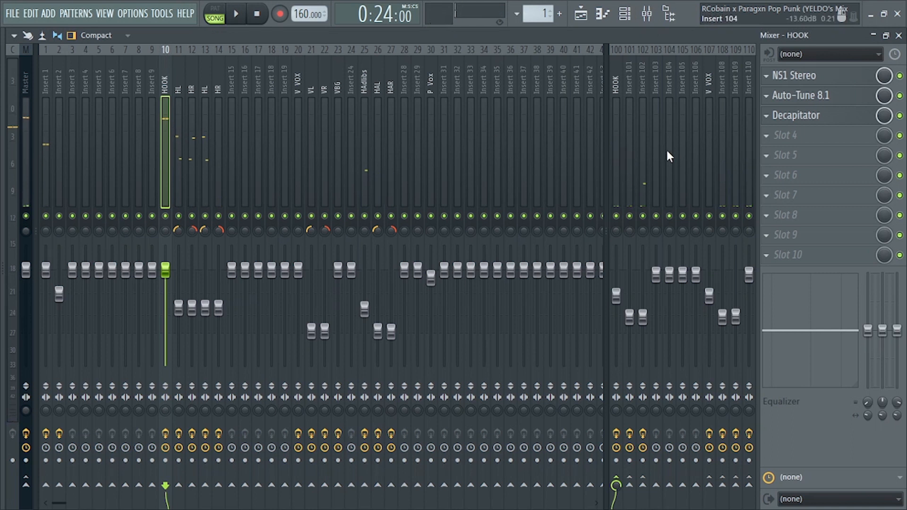
{"action": "left_click", "coordinate": [617, 145]}
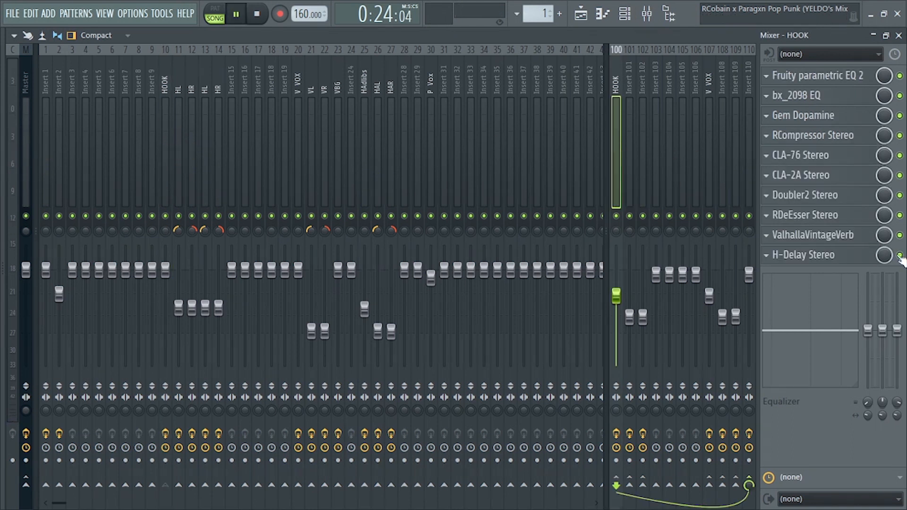
{"action": "right_click", "coordinate": [165, 216]}
{"action": "left_click", "coordinate": [899, 255]}
{"action": "left_click", "coordinate": [900, 235]}
{"action": "left_click", "coordinate": [899, 215]}
{"action": "left_click", "coordinate": [899, 156]}
{"action": "left_click", "coordinate": [899, 135]}
{"action": "left_click", "coordinate": [899, 116]}
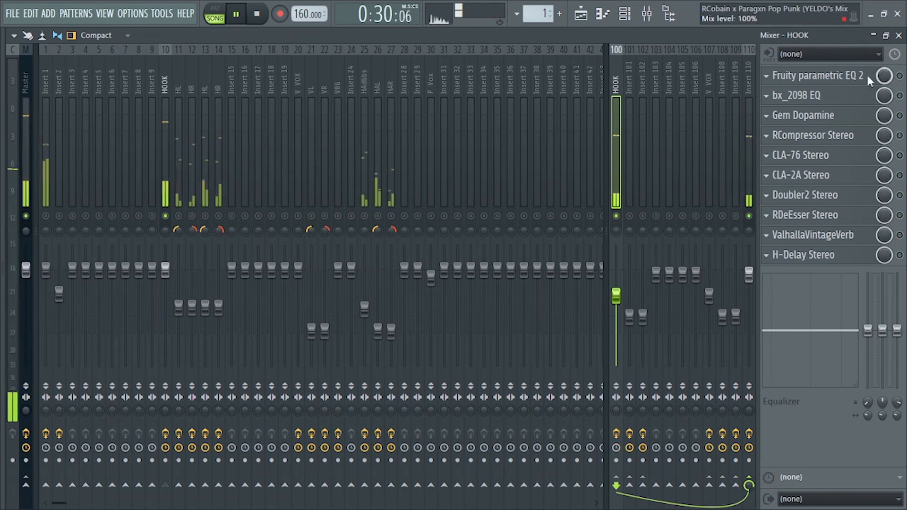
Bypass Decapitator and Auto-Tune 8.1 on the HOOK insert 10, leaving NS1 Stereo active, and stop playback
{"action": "left_click", "coordinate": [167, 114]}
{"action": "left_click", "coordinate": [900, 116]}
{"action": "left_click", "coordinate": [899, 96]}
{"action": "left_click", "coordinate": [899, 76]}
{"action": "key", "text": "space"}
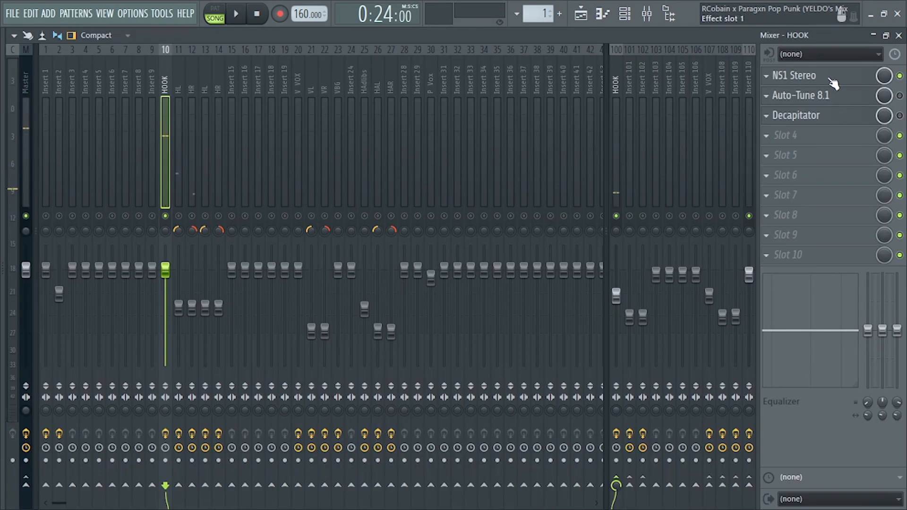
Inspect the NS1 Stereo settings on the HOOK insert, and enable and inspect Auto-Tune 8.1
{"action": "left_click", "coordinate": [831, 81]}
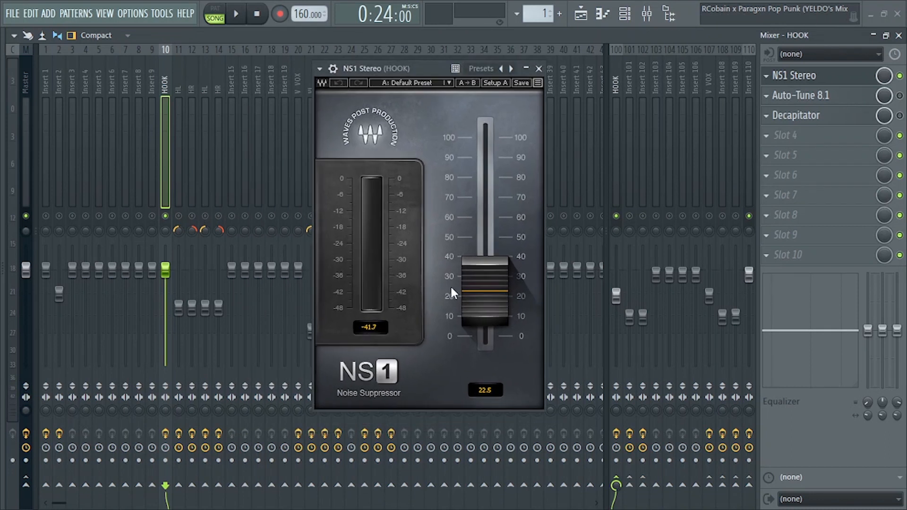
{"action": "left_click", "coordinate": [541, 71]}
{"action": "left_click", "coordinate": [839, 100]}
{"action": "left_click", "coordinate": [899, 96]}
{"action": "left_click_drag", "start_coordinate": [504, 54], "coordinate": [488, 36]}
{"action": "left_click", "coordinate": [722, 34]}
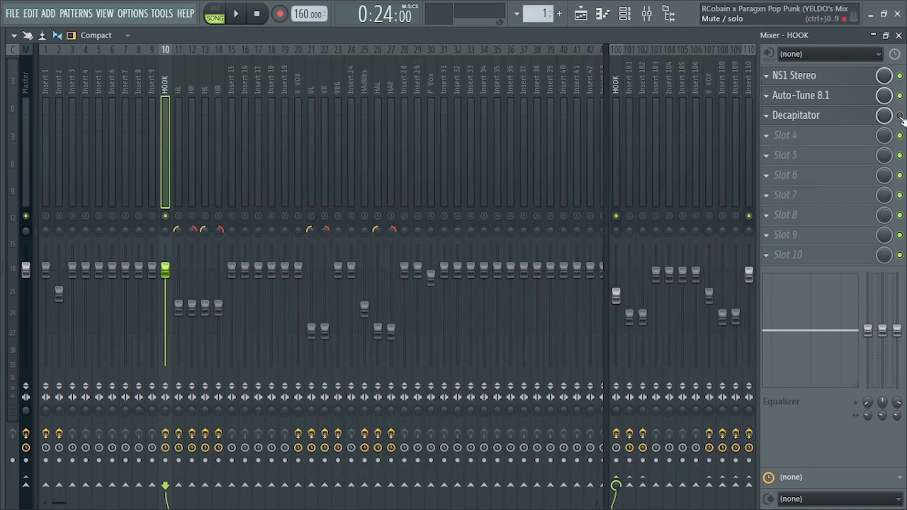
Enable Decapitator on the HOOK insert, show its settings and play the hook through it
{"action": "left_click", "coordinate": [826, 119]}
{"action": "left_click_drag", "start_coordinate": [408, 98], "coordinate": [508, 93]}
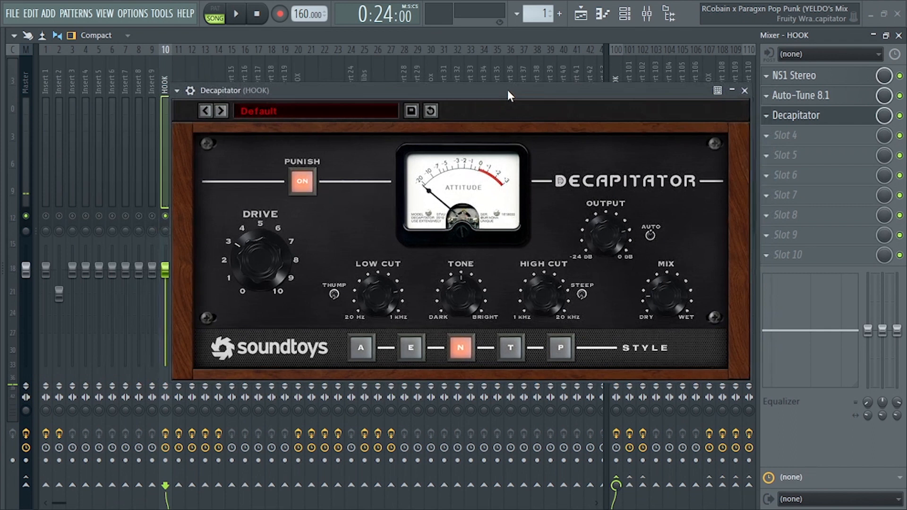
{"action": "left_click_drag", "start_coordinate": [508, 89], "coordinate": [501, 84]}
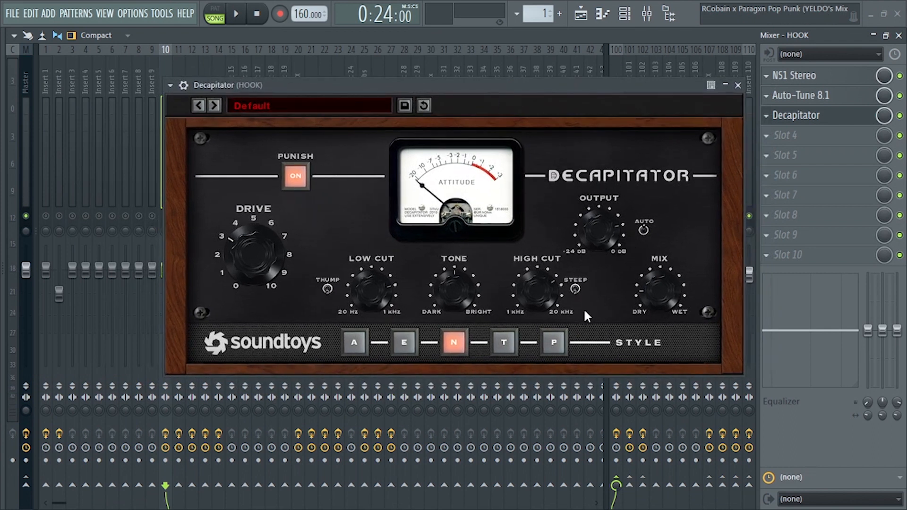
{"action": "key", "text": "space"}
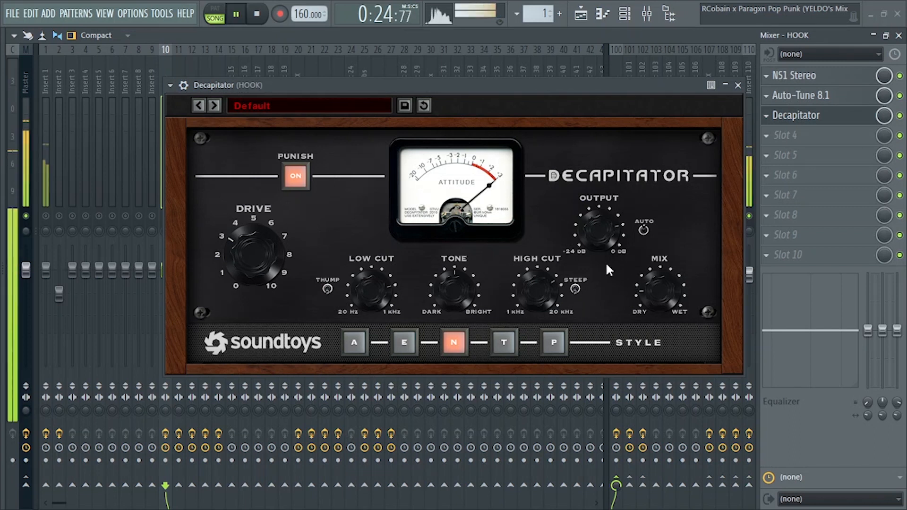
Audition Decapitator's Mix at 100 %, set it to about 16.5 %, stop playback and close the plugin
{"action": "left_click_drag", "start_coordinate": [653, 289], "coordinate": [655, 259]}
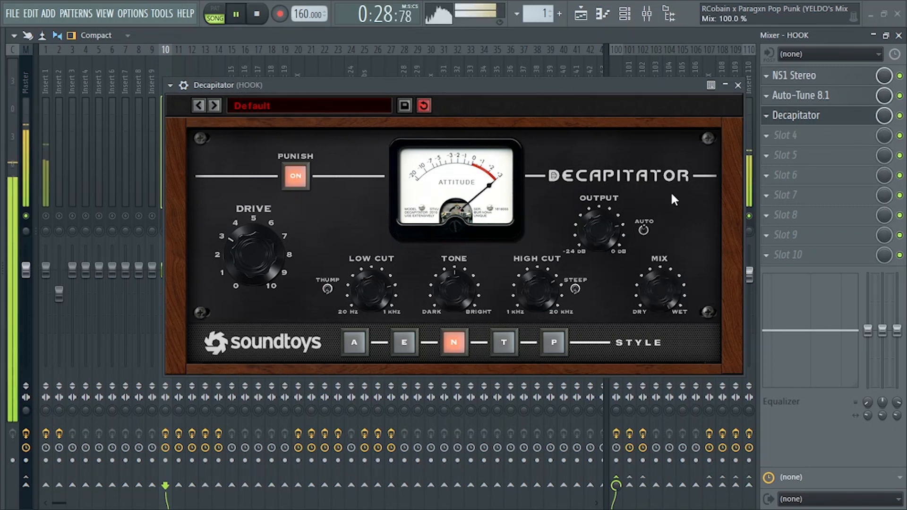
{"action": "left_click_drag", "start_coordinate": [667, 221], "coordinate": [646, 266]}
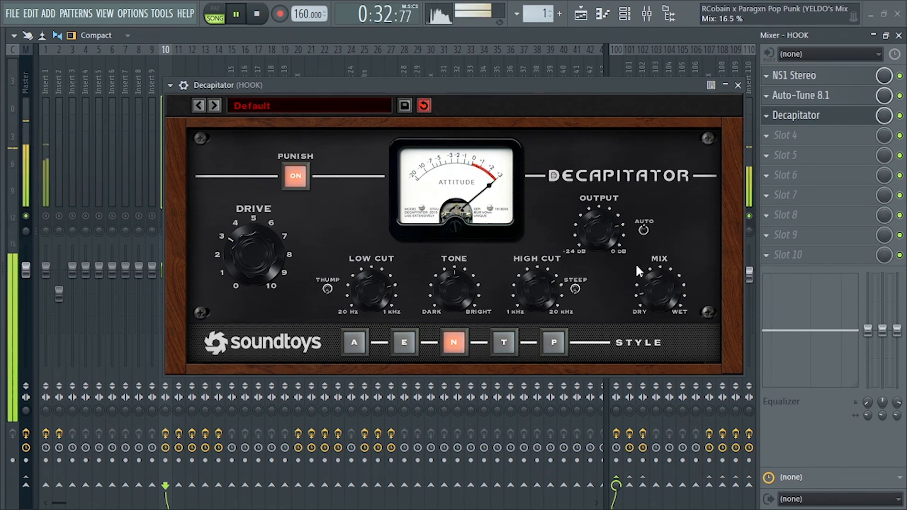
{"action": "left_click_drag", "start_coordinate": [378, 87], "coordinate": [350, 87]}
{"action": "key", "text": "space"}
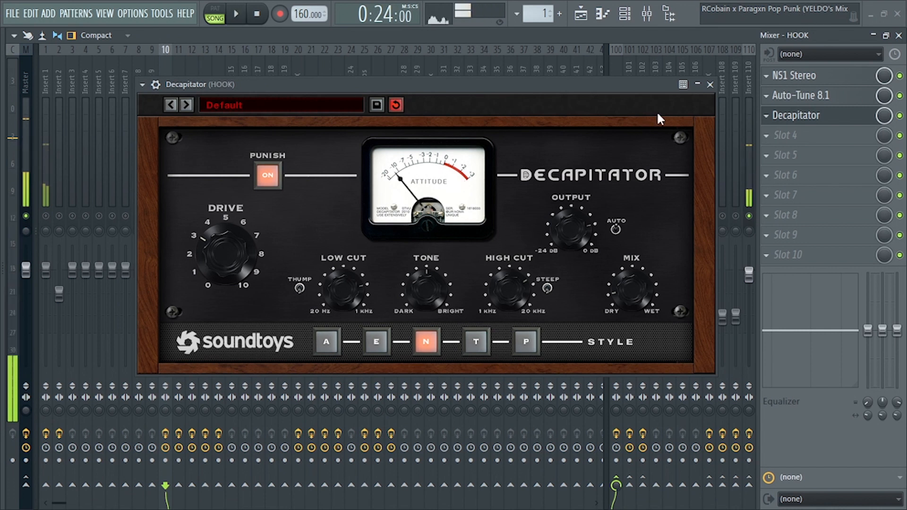
{"action": "left_click", "coordinate": [708, 85]}
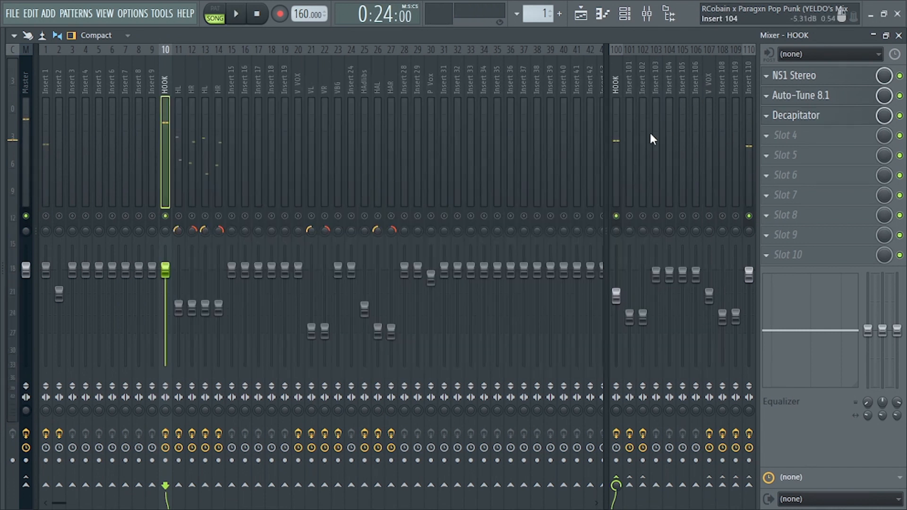
Enable Fruity parametric EQ 2 on the HOOK bus (insert 100) and audition its curve while the hook plays
{"action": "left_click", "coordinate": [616, 144]}
{"action": "left_click", "coordinate": [802, 77]}
{"action": "left_click_drag", "start_coordinate": [357, 109], "coordinate": [545, 99]}
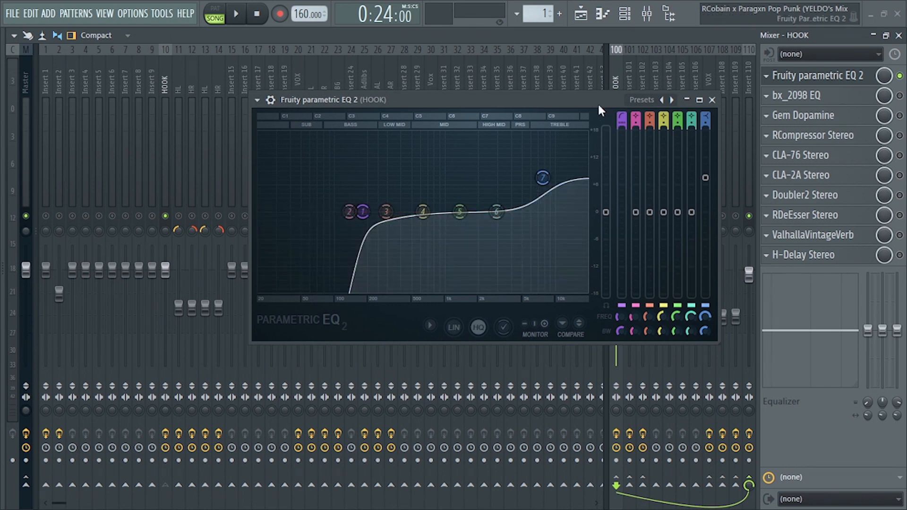
{"action": "key", "text": "space"}
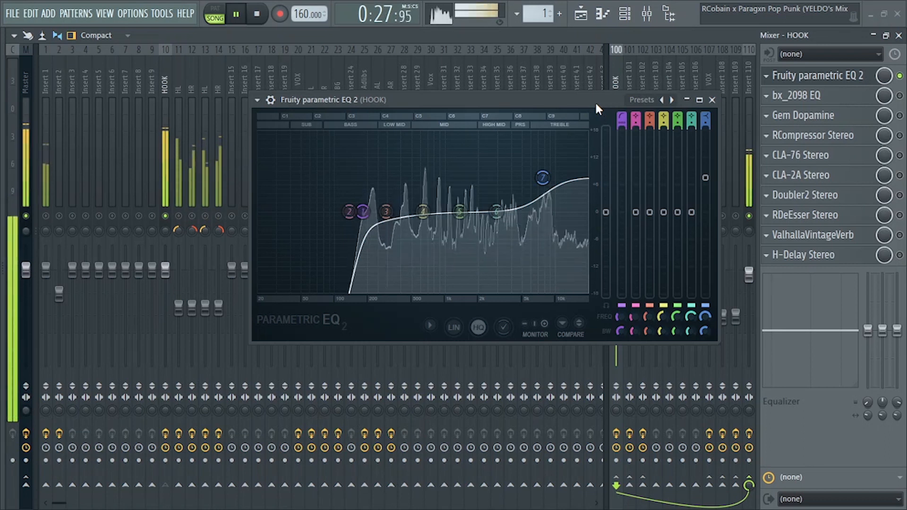
{"action": "key", "text": "space"}
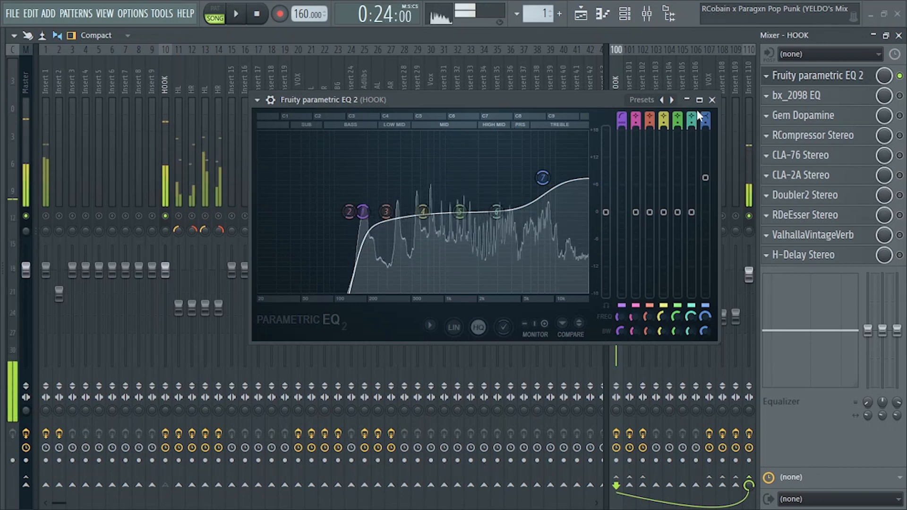
{"action": "left_click", "coordinate": [712, 100]}
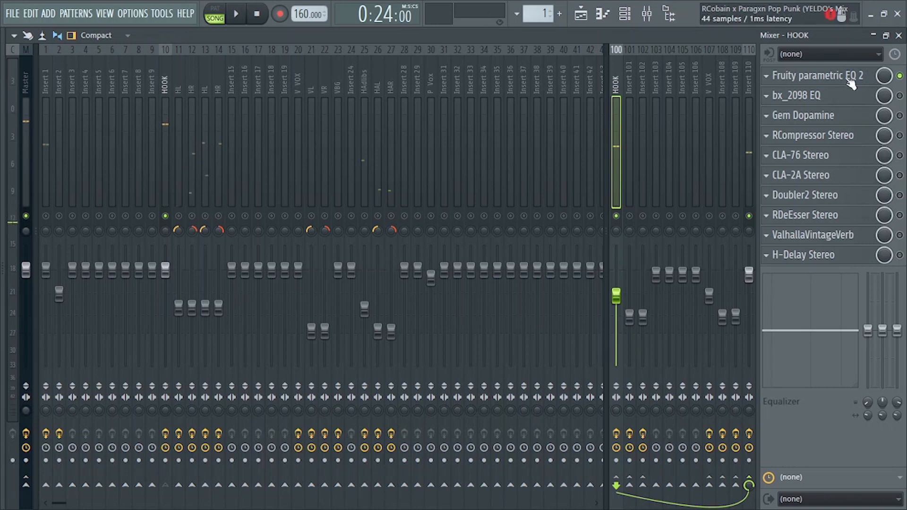
Enable bx_2098 EQ on the HOOK bus, audition its HF Gain at the extremes while the hook plays, and set it to +4.0 dB
{"action": "left_click", "coordinate": [809, 103]}
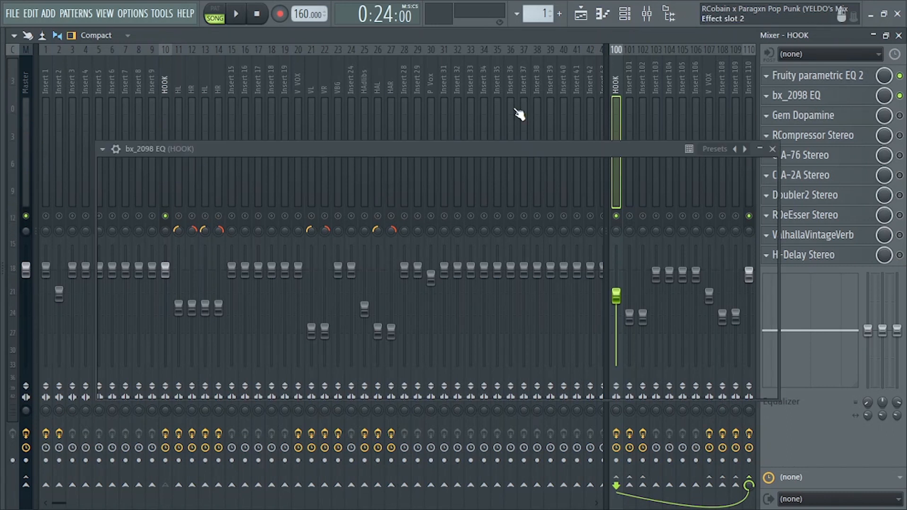
{"action": "left_click_drag", "start_coordinate": [427, 148], "coordinate": [463, 118]}
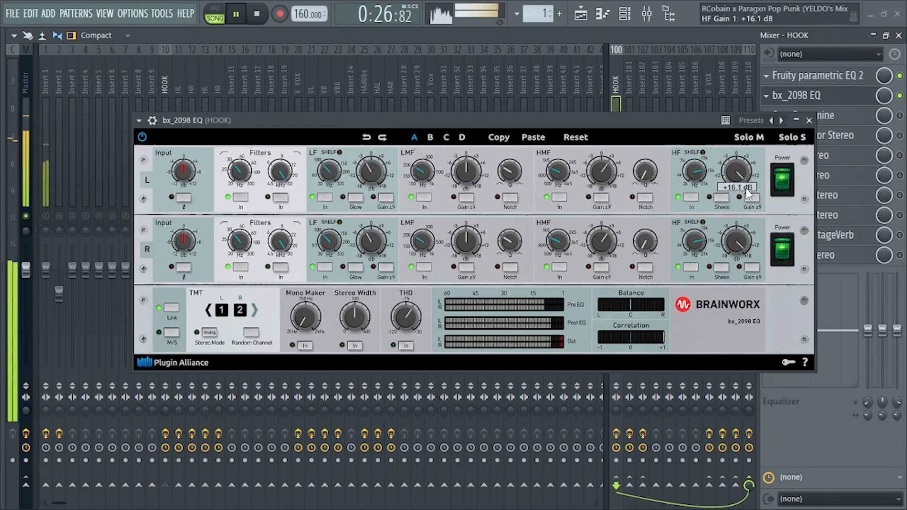
{"action": "left_click_drag", "start_coordinate": [738, 192], "coordinate": [738, 230]}
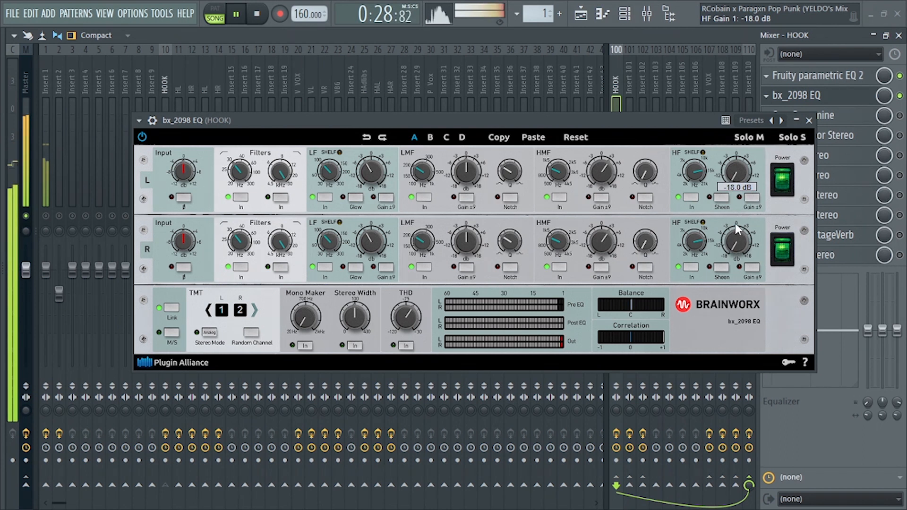
{"action": "left_click_drag", "start_coordinate": [751, 165], "coordinate": [753, 163]}
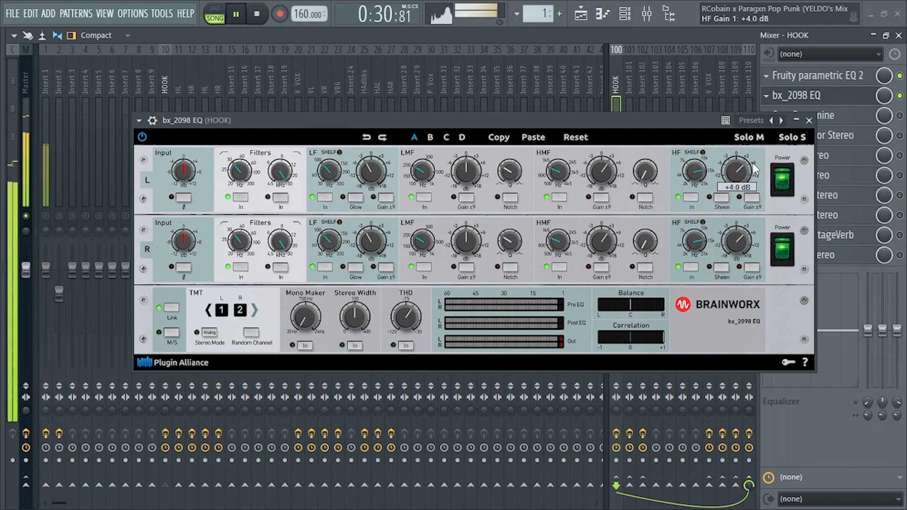
Set the bx_2098 EQ's HMF Frequency to 1.28 kHz and HPF Frequency to 28.5 Hz, stop playback and close the plugin
{"action": "left_click_drag", "start_coordinate": [610, 174], "coordinate": [548, 177]}
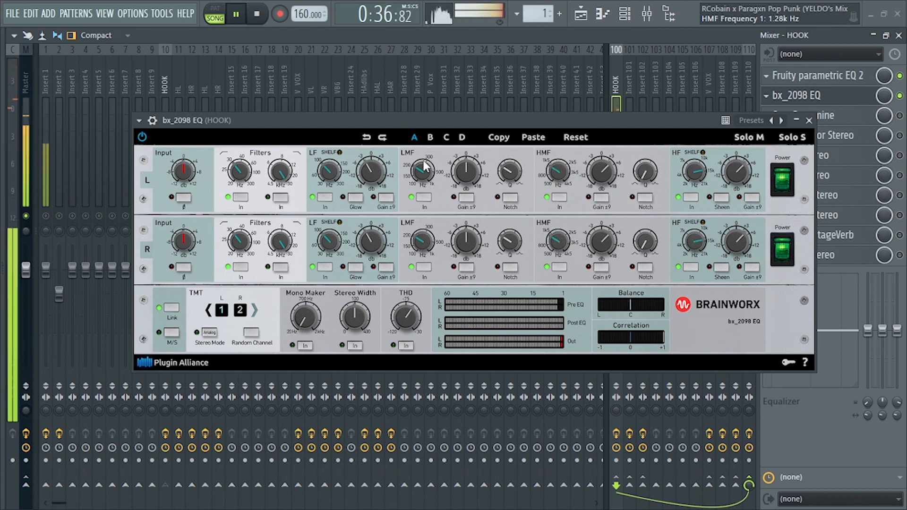
{"action": "left_click_drag", "start_coordinate": [261, 169], "coordinate": [231, 173]}
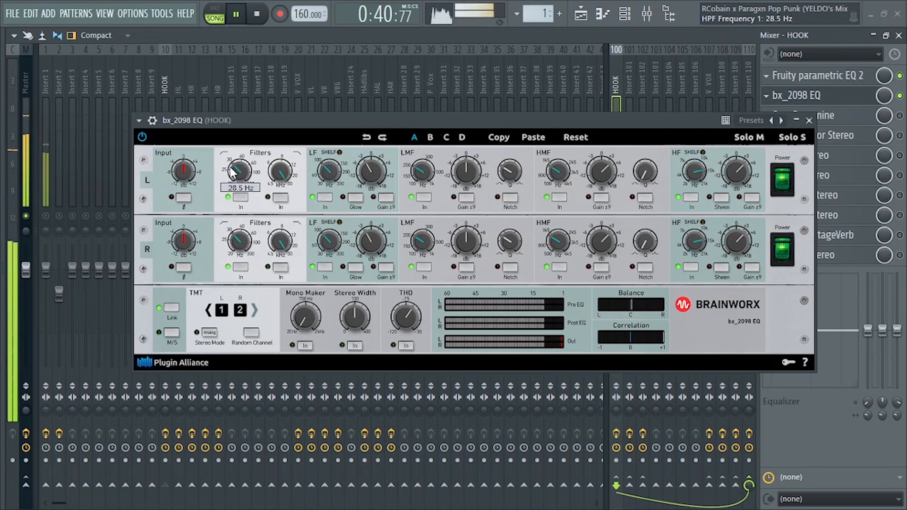
{"action": "left_click_drag", "start_coordinate": [326, 124], "coordinate": [309, 111]}
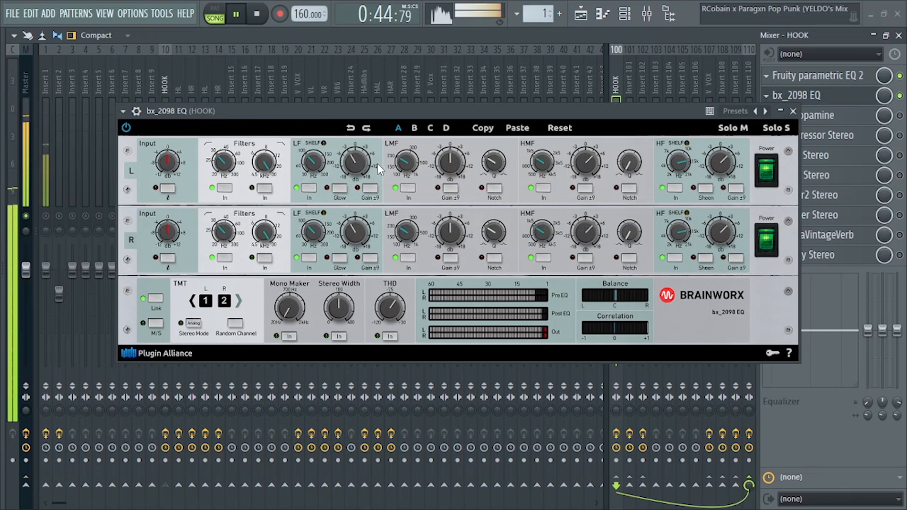
{"action": "key", "text": "space"}
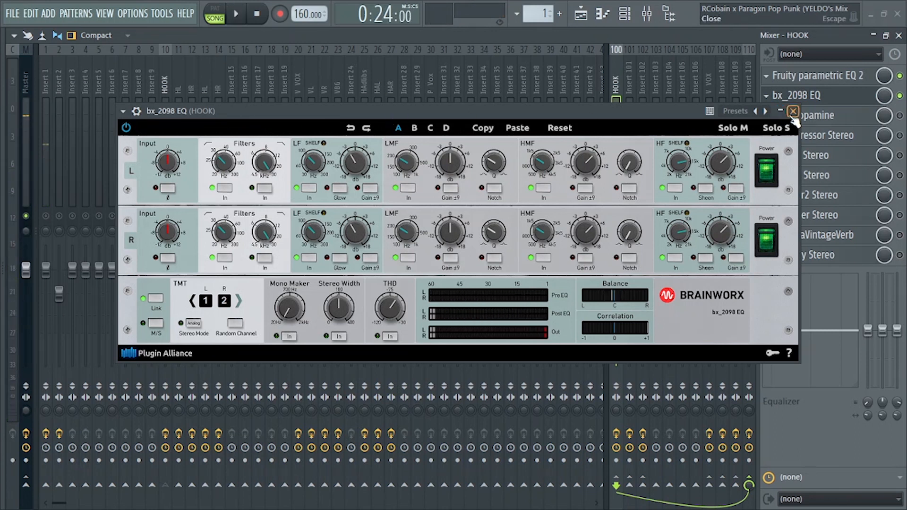
{"action": "left_click", "coordinate": [793, 111]}
Enable Gem Dopamine on the HOOK bus, play the hook, audition Wet at 0.00 and raise it again
{"action": "left_click_drag", "start_coordinate": [491, 130], "coordinate": [470, 125]}
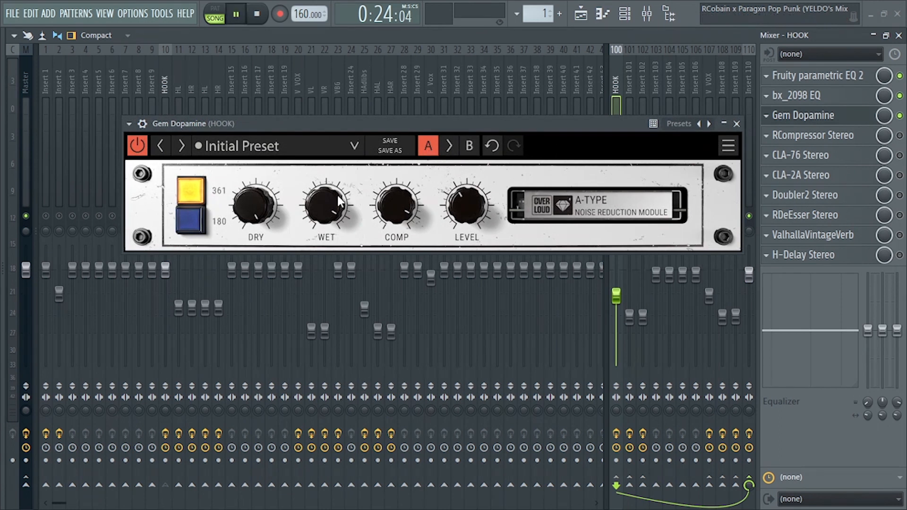
{"action": "left_click_drag", "start_coordinate": [339, 203], "coordinate": [338, 246]}
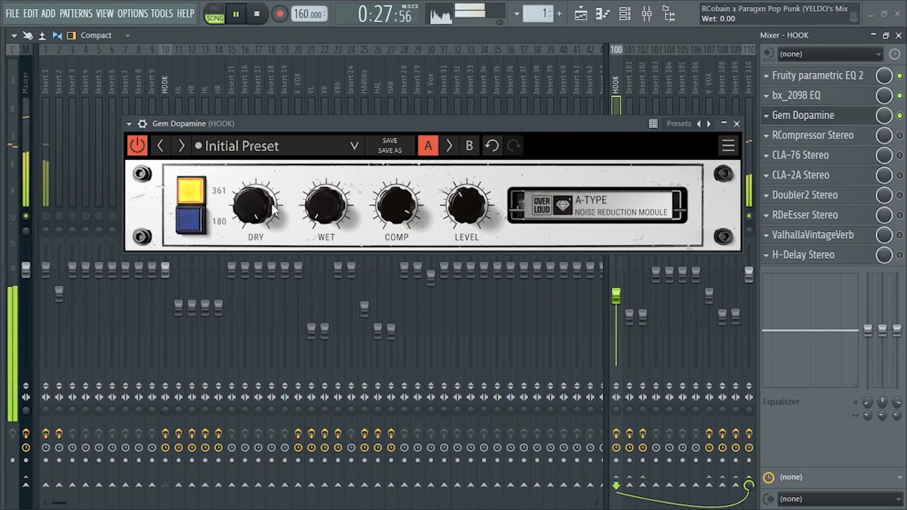
{"action": "left_click_drag", "start_coordinate": [323, 202], "coordinate": [323, 149]}
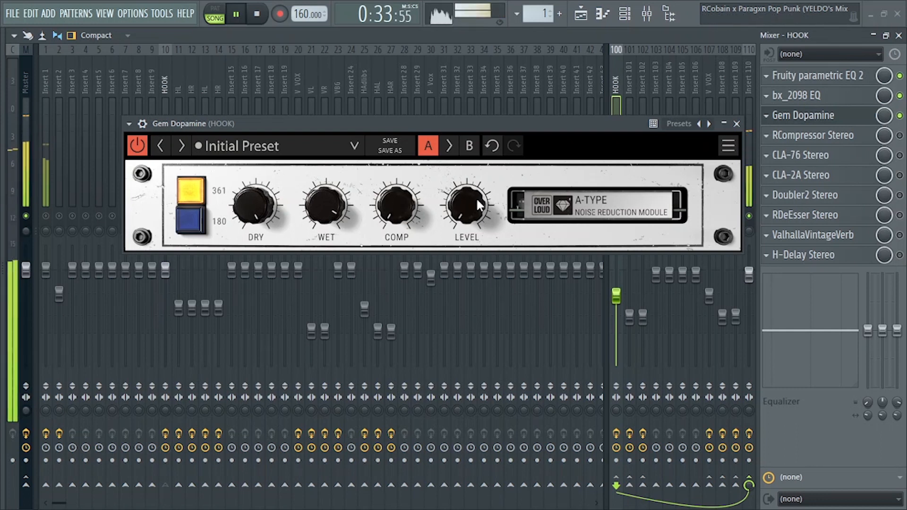
Adjust Gem Dopamine's Level and Comp, set Wet to 0.89, close the plugin and stop playback
{"action": "left_click_drag", "start_coordinate": [474, 212], "coordinate": [473, 188]}
{"action": "left_click_drag", "start_coordinate": [400, 210], "coordinate": [399, 156]}
{"action": "left_click_drag", "start_coordinate": [333, 212], "coordinate": [332, 212]}
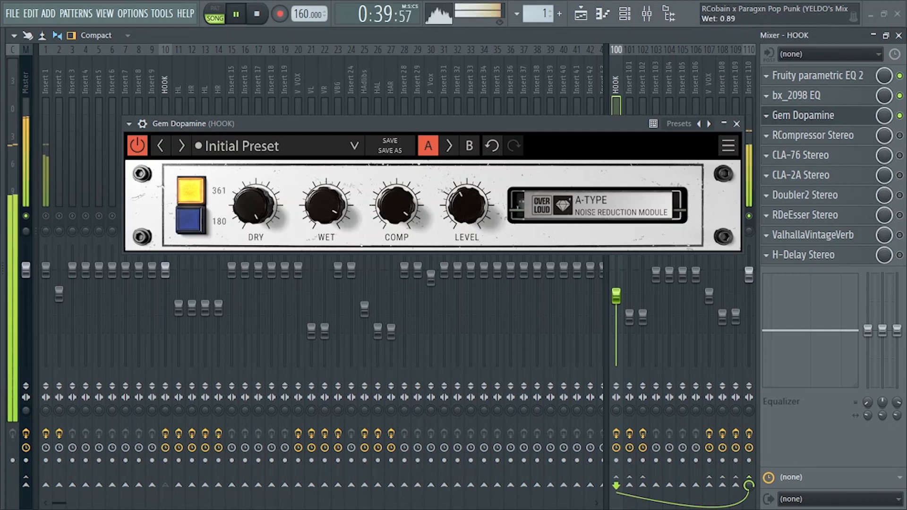
{"action": "left_click_drag", "start_coordinate": [366, 127], "coordinate": [370, 124]}
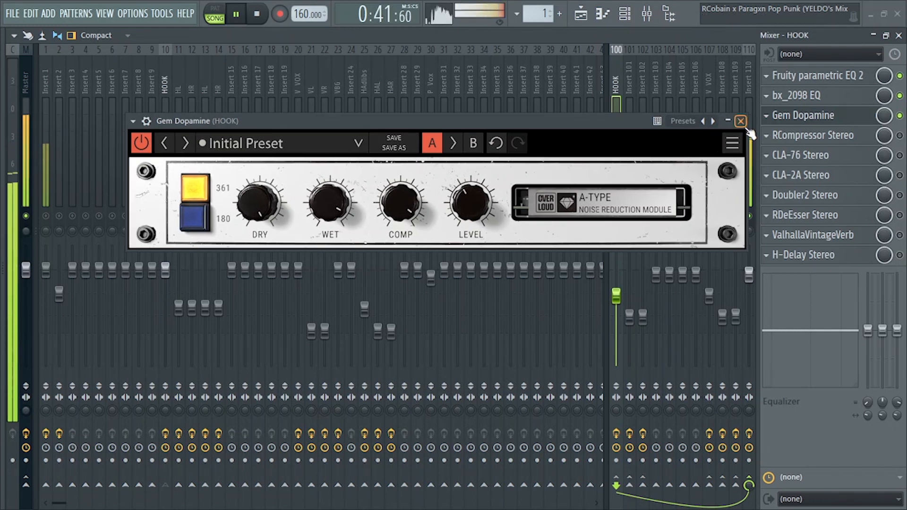
{"action": "left_click_drag", "start_coordinate": [620, 121], "coordinate": [638, 123]}
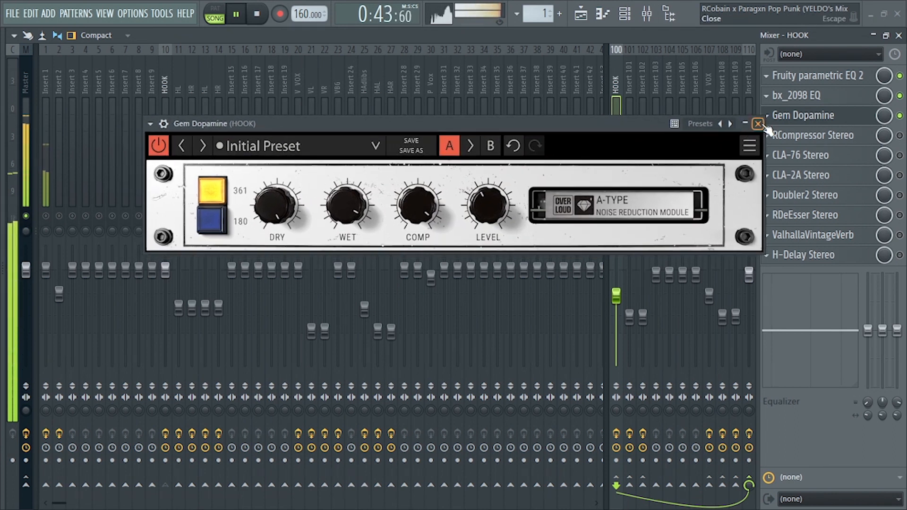
{"action": "left_click", "coordinate": [758, 124]}
{"action": "key", "text": "space"}
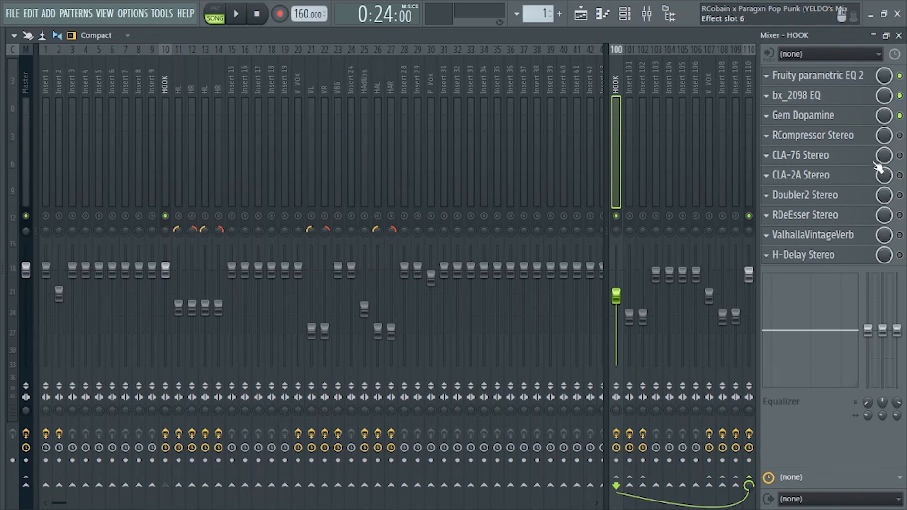
Enable RCompressor Stereo on the HOOK bus, inspect its settings and close it
{"action": "left_click", "coordinate": [899, 136]}
{"action": "left_click", "coordinate": [825, 136]}
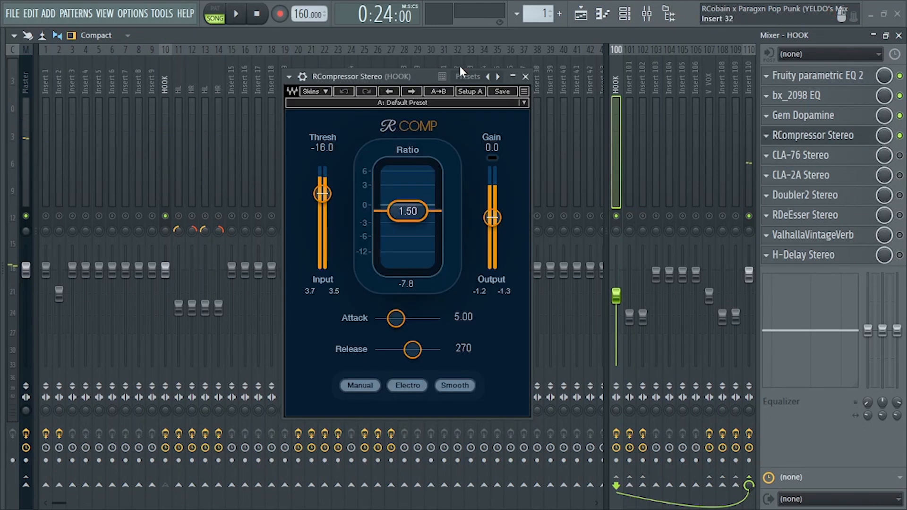
{"action": "left_click_drag", "start_coordinate": [393, 75], "coordinate": [430, 66]}
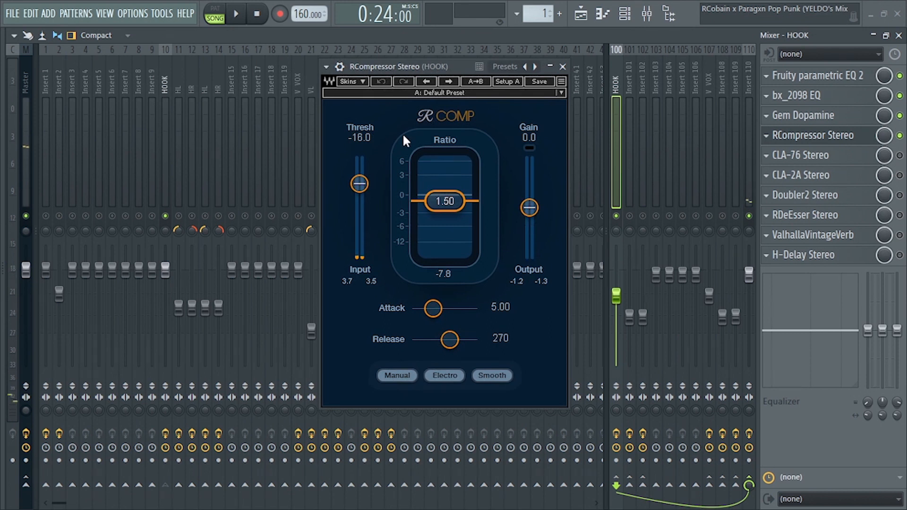
{"action": "left_click", "coordinate": [824, 136]}
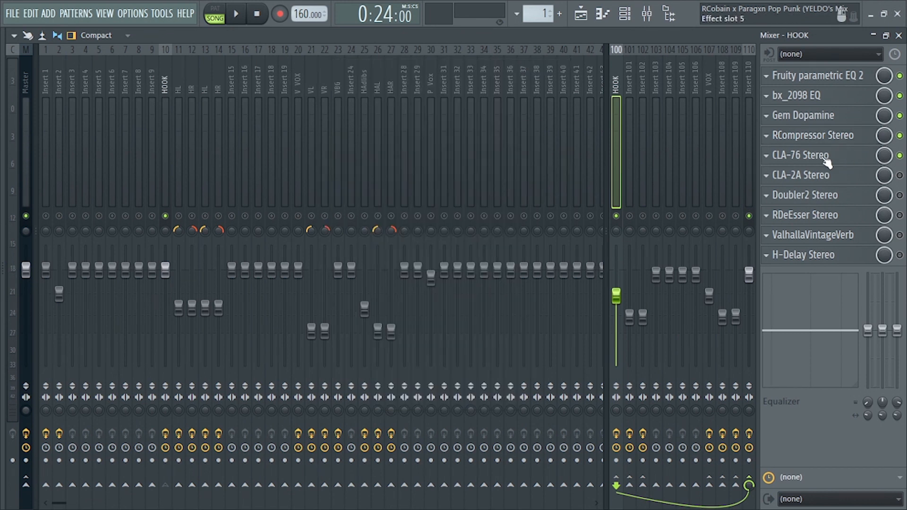
Show CLA-76 Stereo on the HOOK bus, play the hook through it and switch its Revision to Blacky
{"action": "left_click", "coordinate": [824, 156]}
{"action": "left_click_drag", "start_coordinate": [460, 155], "coordinate": [467, 109]}
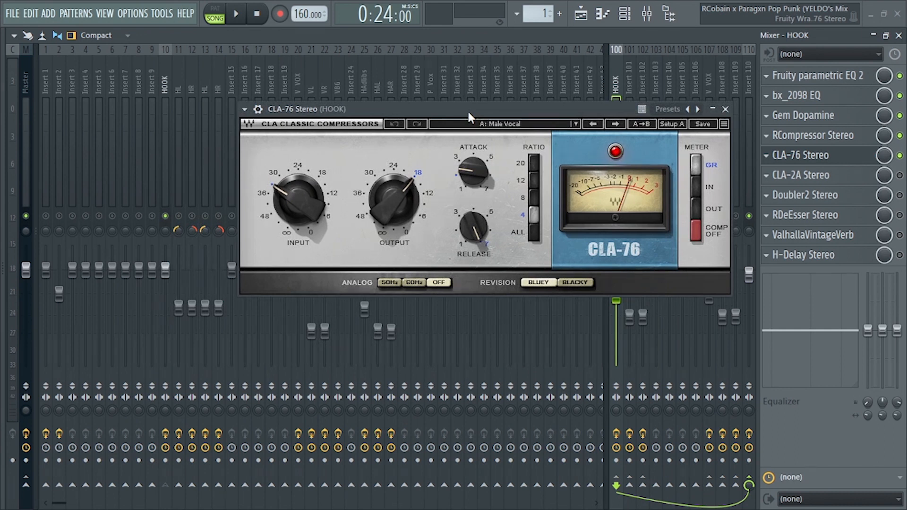
{"action": "key", "text": "space"}
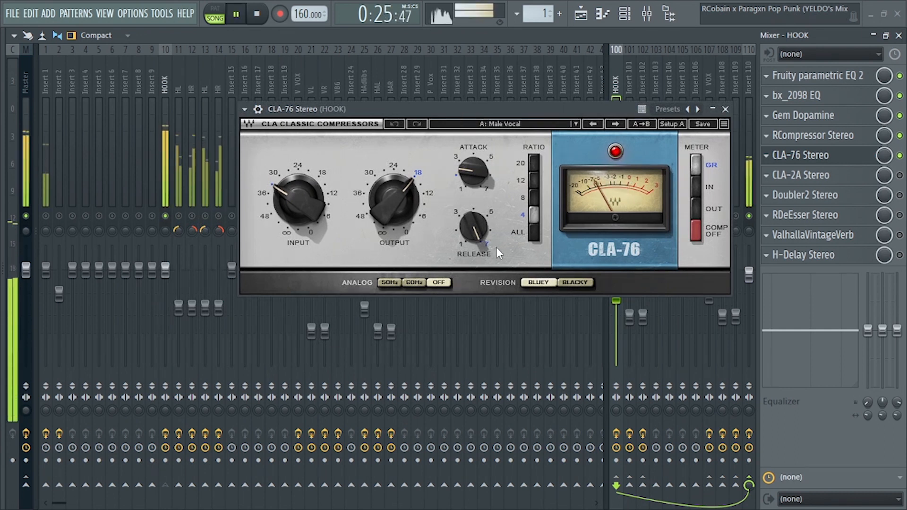
{"action": "left_click", "coordinate": [574, 282]}
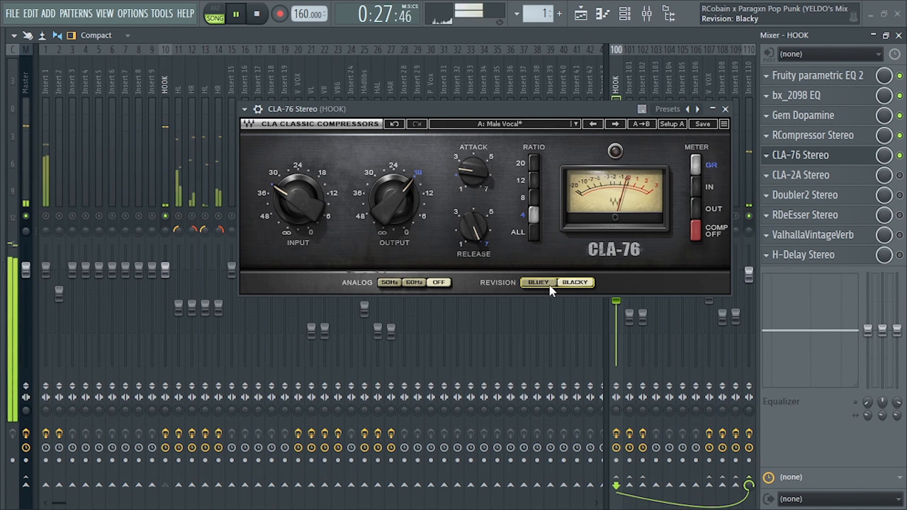
{"action": "left_click_drag", "start_coordinate": [562, 111], "coordinate": [513, 144]}
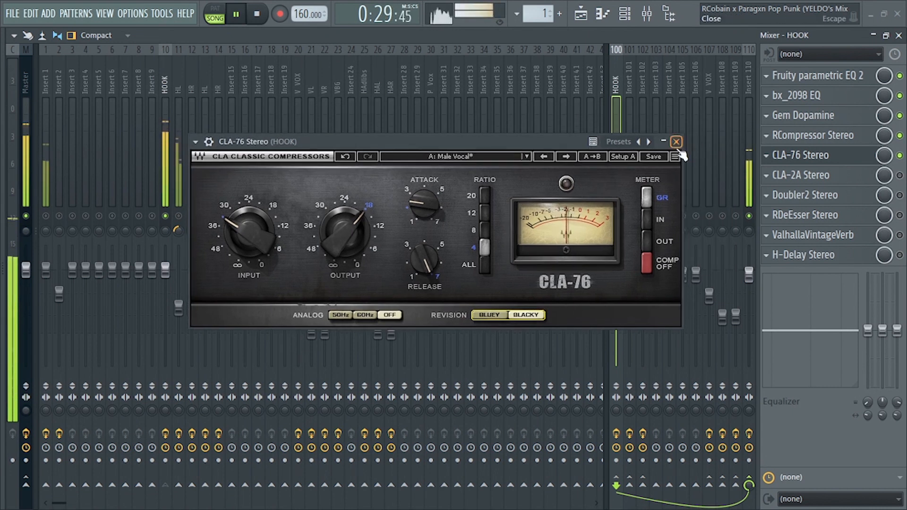
Adjust the CLA-76's Attack while the hook plays, stop playback and close the plugin
{"action": "left_click_drag", "start_coordinate": [424, 203], "coordinate": [423, 202]}
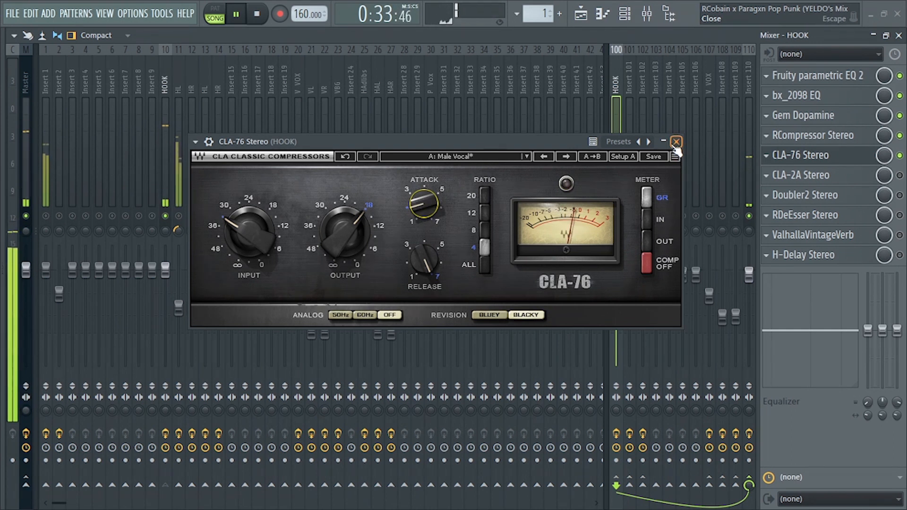
{"action": "left_click_drag", "start_coordinate": [538, 144], "coordinate": [548, 145]}
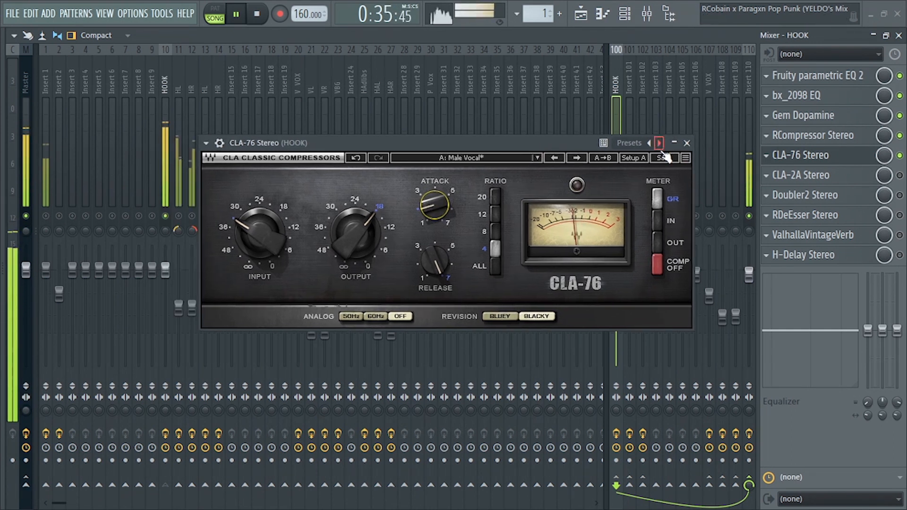
{"action": "key", "text": "space"}
{"action": "left_click", "coordinate": [685, 143]}
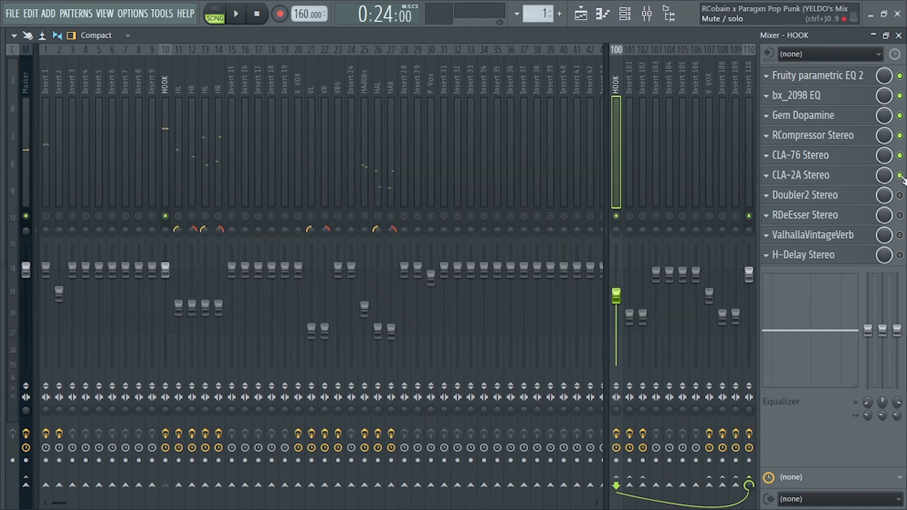
Audition CLA-2A Stereo on the playing hook, set Peak Reduction to 54.56, stop playback and close the plugin
{"action": "left_click", "coordinate": [773, 178]}
{"action": "left_click_drag", "start_coordinate": [437, 140], "coordinate": [472, 134]}
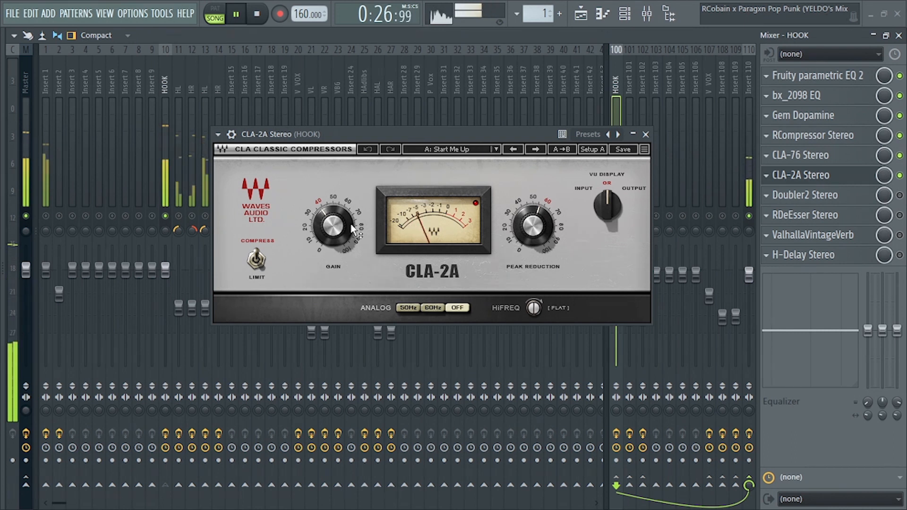
{"action": "mouse_move", "coordinate": [516, 226]}
{"action": "left_mouse_down"}
{"action": "mouse_move", "coordinate": [516, 240]}
{"action": "mouse_move", "coordinate": [516, 230]}
{"action": "left_mouse_up"}
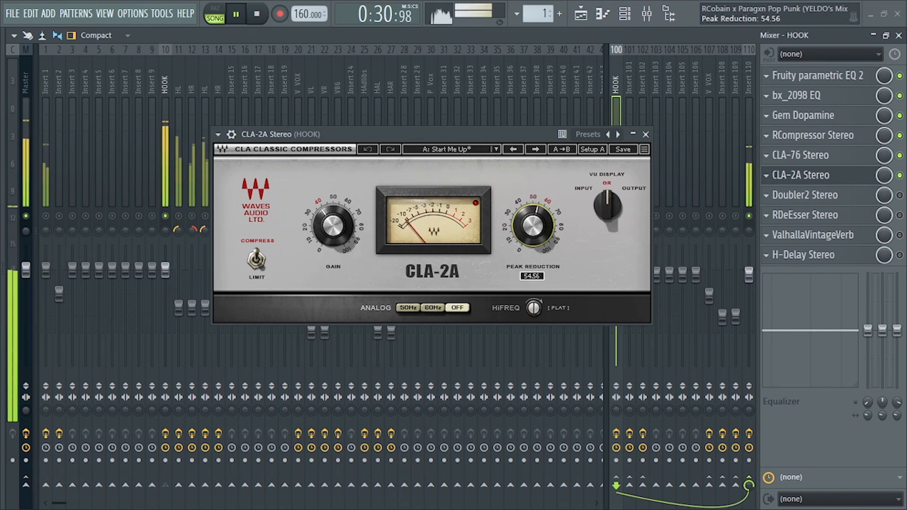
{"action": "left_click_drag", "start_coordinate": [530, 135], "coordinate": [534, 147]}
{"action": "key", "text": "space"}
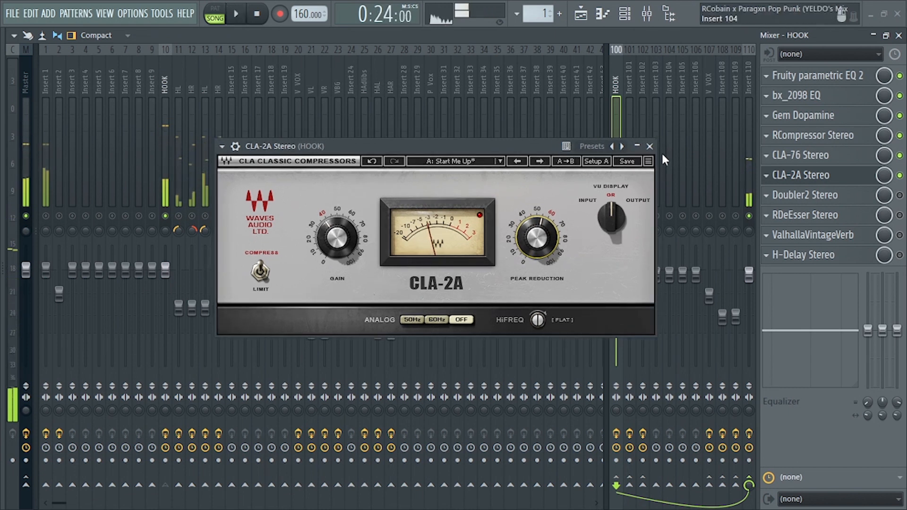
{"action": "left_click", "coordinate": [650, 146]}
Enable Doubler2 Stereo on the HOOK bus, show its settings and play the hook through it
{"action": "left_click", "coordinate": [900, 195]}
{"action": "left_click", "coordinate": [834, 199]}
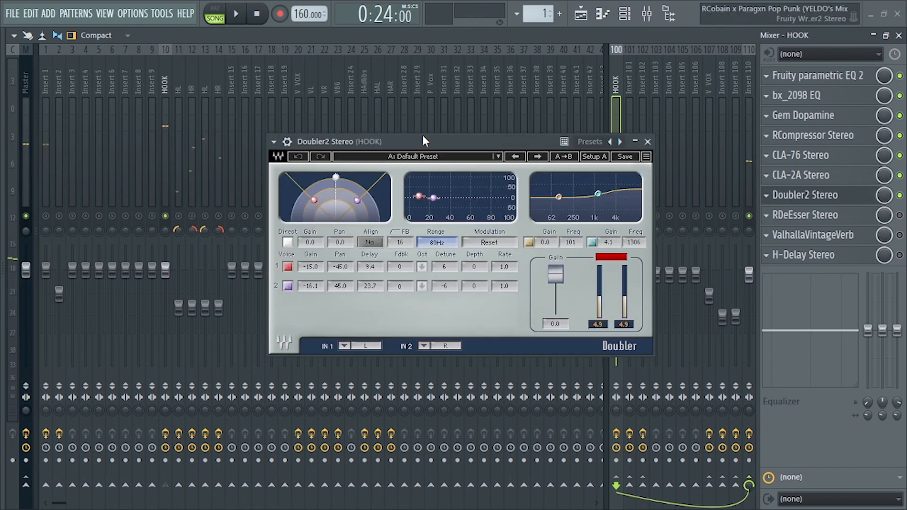
{"action": "key", "text": "space"}
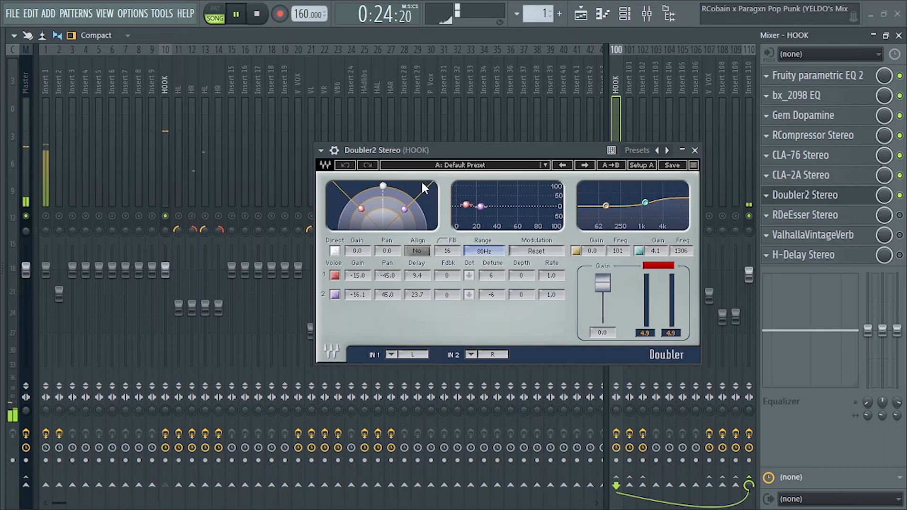
Audition Doubler2's Voice 1 Gain at 0.0, set Voice 1 to -15.4 dB and Voice 2 to -13.9 dB, close the plugin and stop playback
{"action": "left_click_drag", "start_coordinate": [362, 208], "coordinate": [351, 199]}
{"action": "mouse_move", "coordinate": [404, 209]}
{"action": "left_mouse_down"}
{"action": "mouse_move", "coordinate": [415, 198]}
{"action": "mouse_move", "coordinate": [404, 210]}
{"action": "left_mouse_up"}
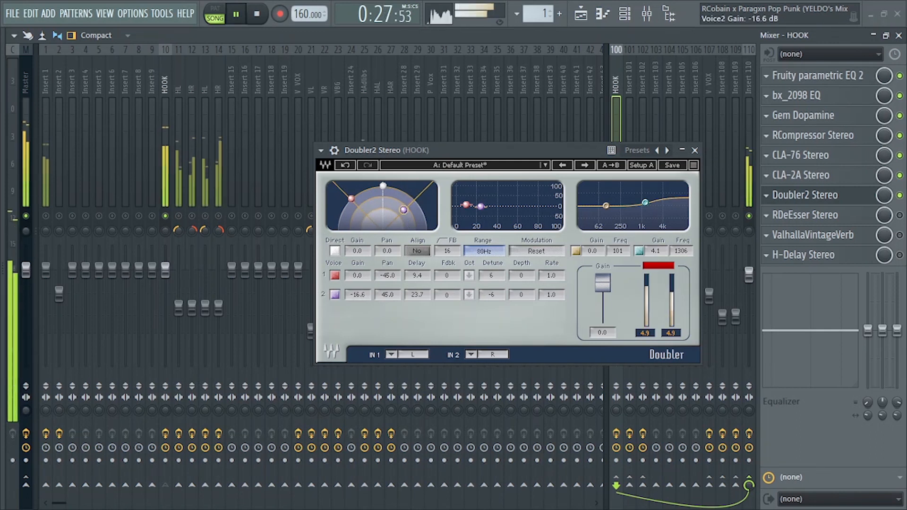
{"action": "left_click_drag", "start_coordinate": [363, 211], "coordinate": [359, 206]}
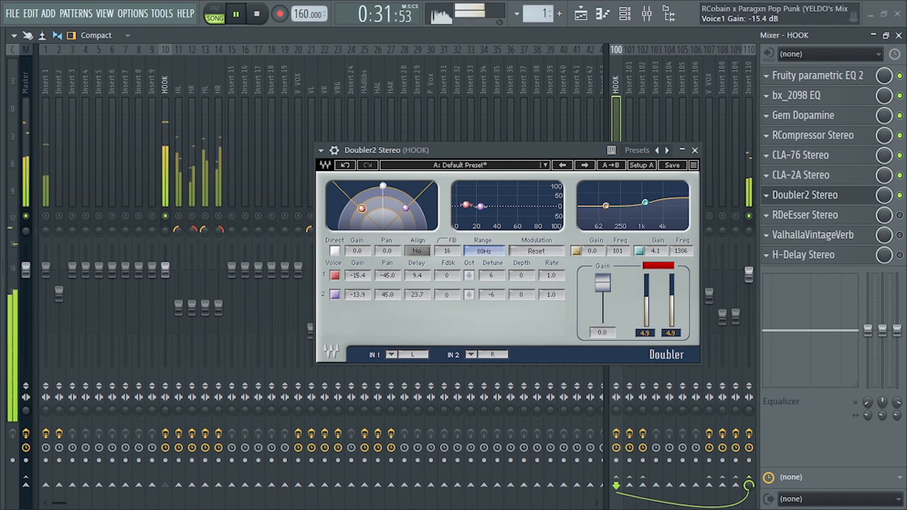
{"action": "left_click_drag", "start_coordinate": [556, 149], "coordinate": [501, 127]}
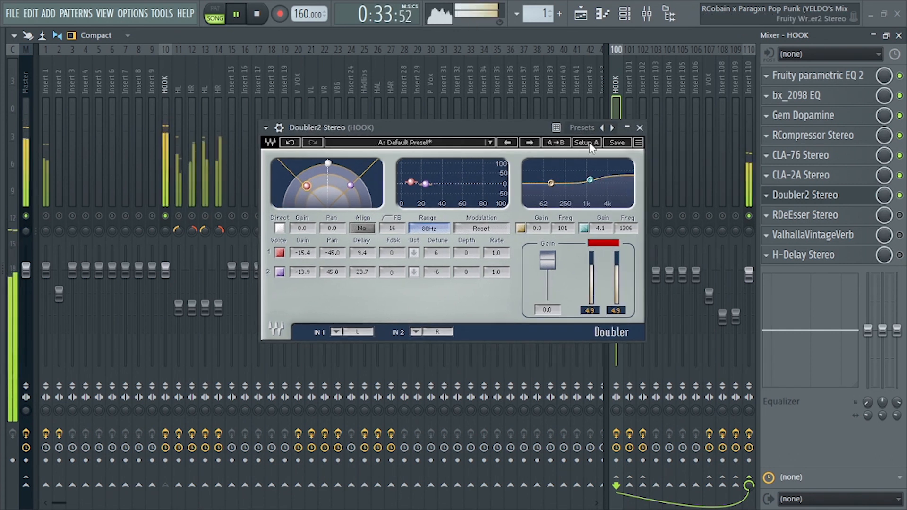
{"action": "left_click", "coordinate": [640, 128]}
{"action": "key", "text": "space"}
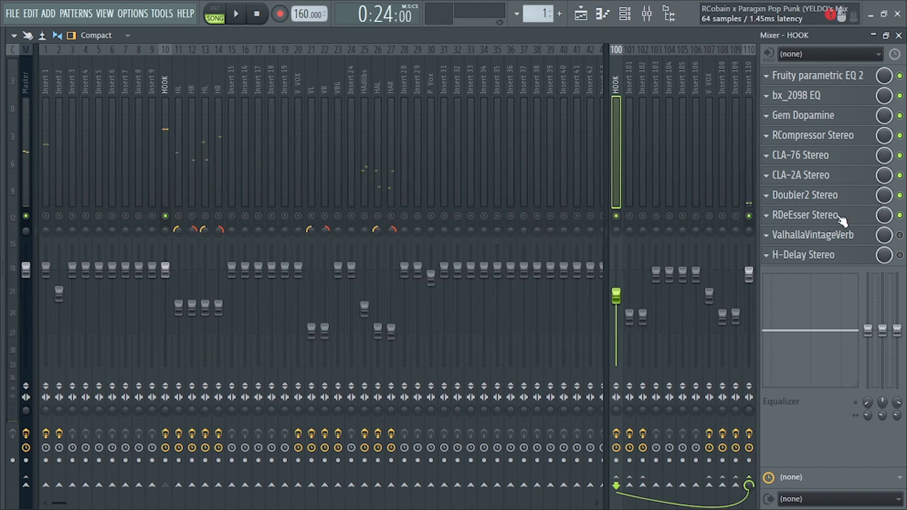
Show the RDeEsser Stereo settings on the HOOK bus
{"action": "left_click", "coordinate": [843, 220]}
{"action": "left_click_drag", "start_coordinate": [251, 87], "coordinate": [433, 84]}
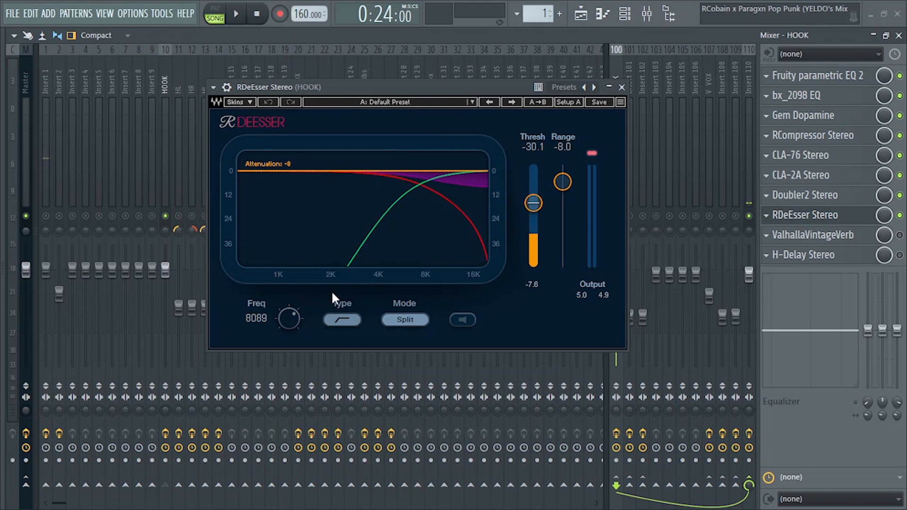
Audition RDeEsser Stereo on the playing hook, stop playback and close the plugin
{"action": "left_click_drag", "start_coordinate": [443, 90], "coordinate": [469, 106]}
{"action": "key", "text": "space"}
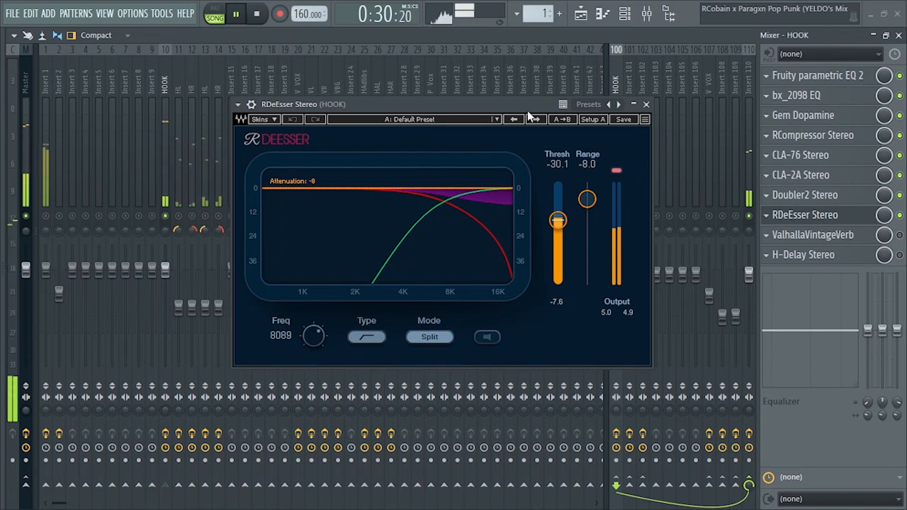
{"action": "left_click_drag", "start_coordinate": [503, 109], "coordinate": [517, 126]}
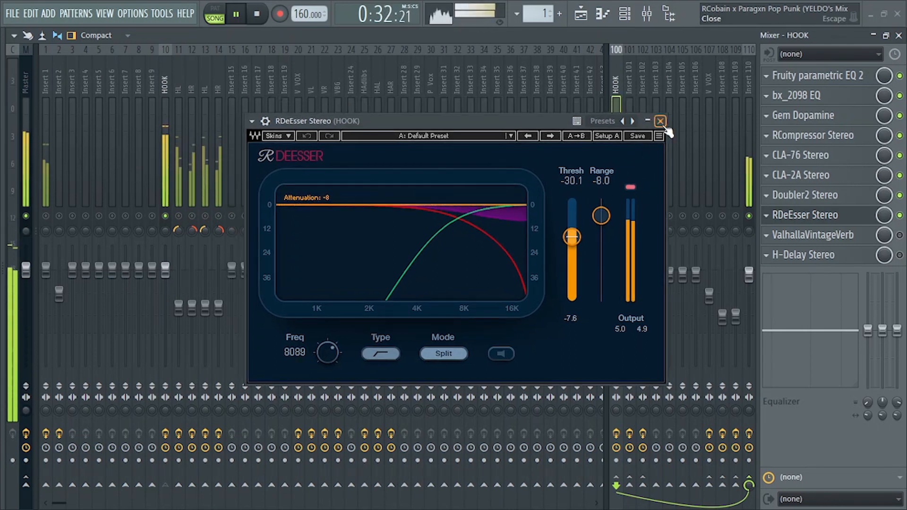
{"action": "key", "text": "space"}
{"action": "left_click", "coordinate": [661, 122]}
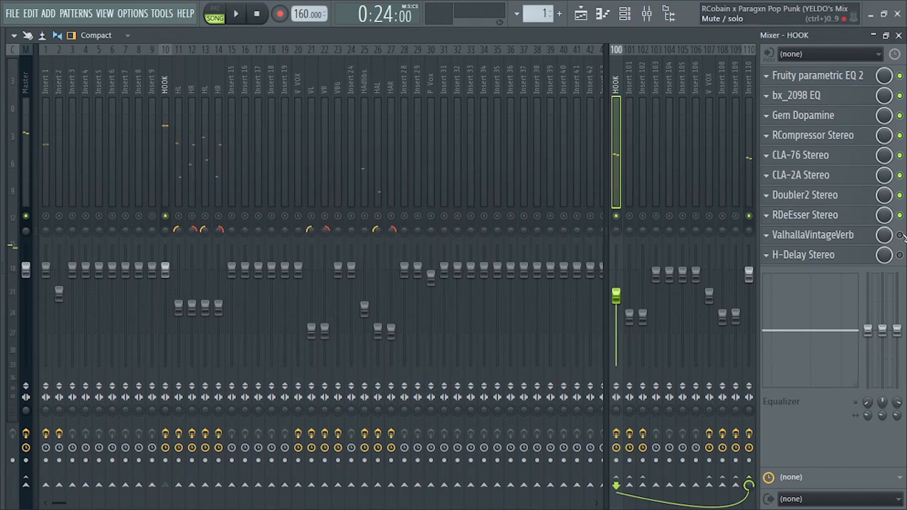
Enable ValhallaVintageVerb on the HOOK bus, set Mix to 20.0 % and LowCut to 610 Hz during playback, stop and close it
{"action": "left_click", "coordinate": [859, 242]}
{"action": "key", "text": "space"}
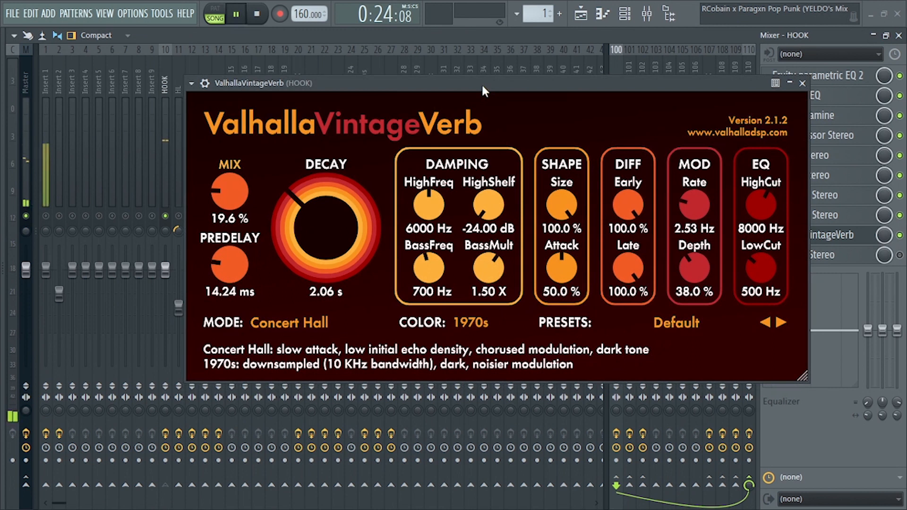
{"action": "mouse_move", "coordinate": [230, 191]}
{"action": "left_mouse_down"}
{"action": "mouse_move", "coordinate": [246, 69]}
{"action": "mouse_move", "coordinate": [228, 149]}
{"action": "mouse_move", "coordinate": [232, 197]}
{"action": "left_mouse_up"}
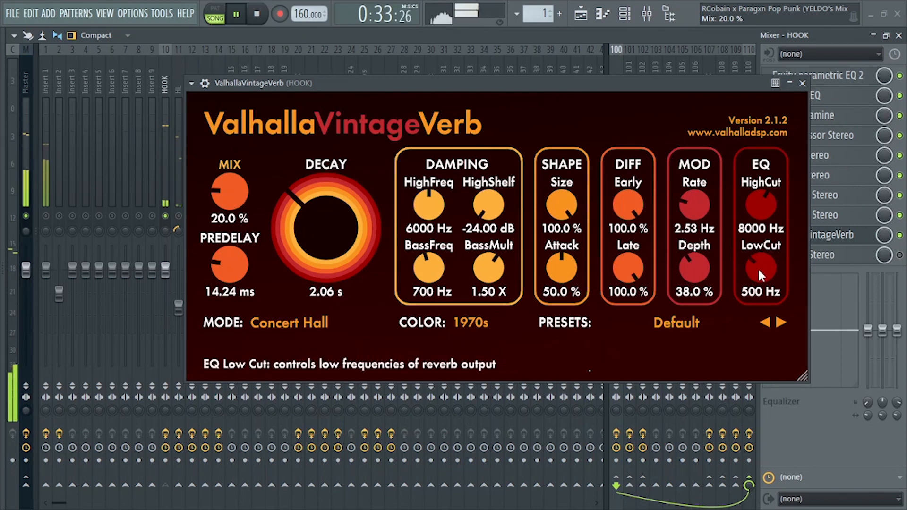
{"action": "mouse_move", "coordinate": [755, 267]}
{"action": "left_mouse_down"}
{"action": "mouse_move", "coordinate": [786, 188]}
{"action": "mouse_move", "coordinate": [758, 254]}
{"action": "left_mouse_up"}
{"action": "left_click_drag", "start_coordinate": [642, 84], "coordinate": [598, 79]}
{"action": "key", "text": "space"}
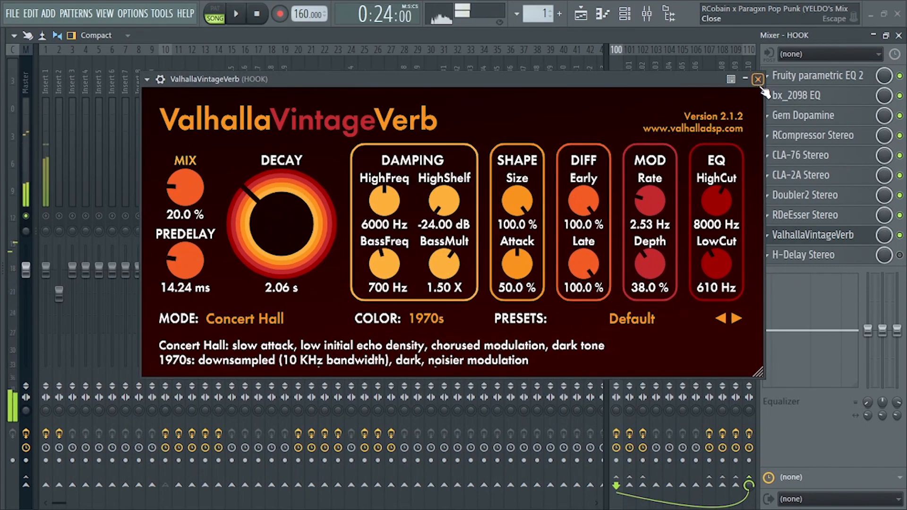
{"action": "left_click", "coordinate": [757, 79]}
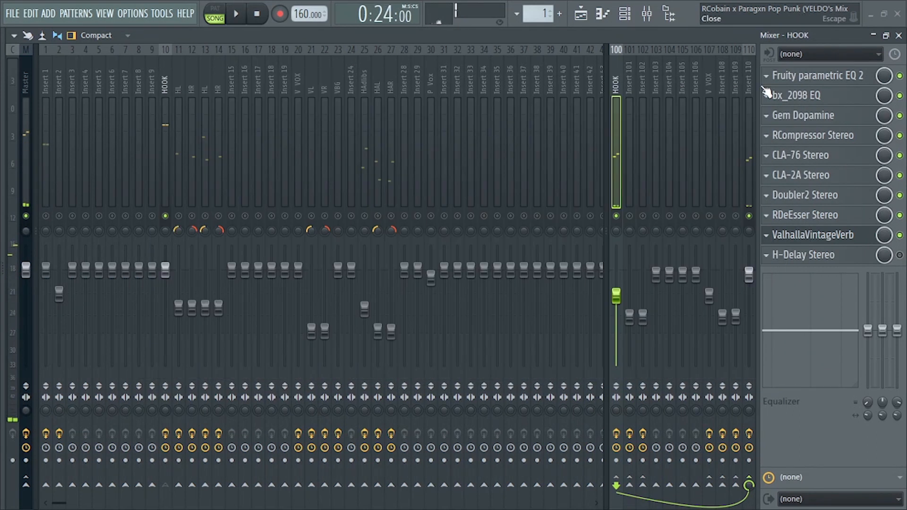
Enable H-Delay Stereo on the HOOK bus, audition the hook through it, stop playback and close the plugin
{"action": "left_click", "coordinate": [845, 256]}
{"action": "left_click_drag", "start_coordinate": [404, 126], "coordinate": [562, 95]}
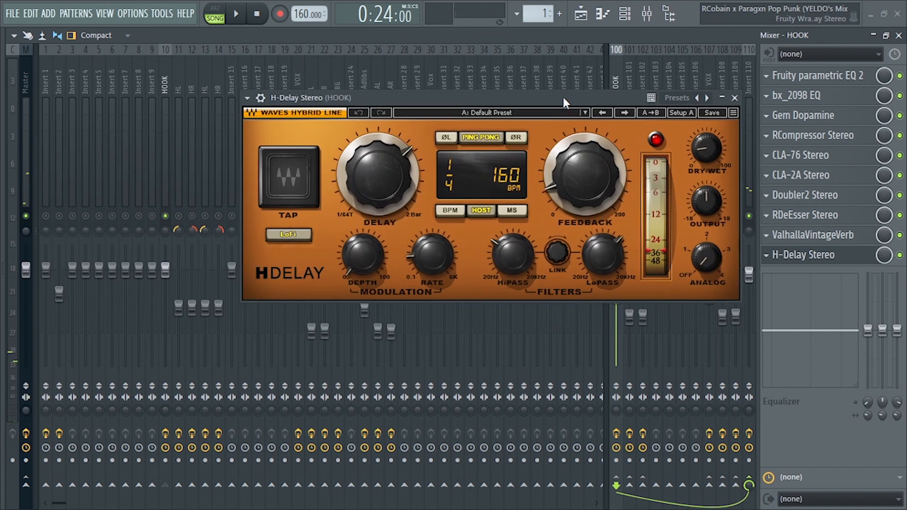
{"action": "key", "text": "space"}
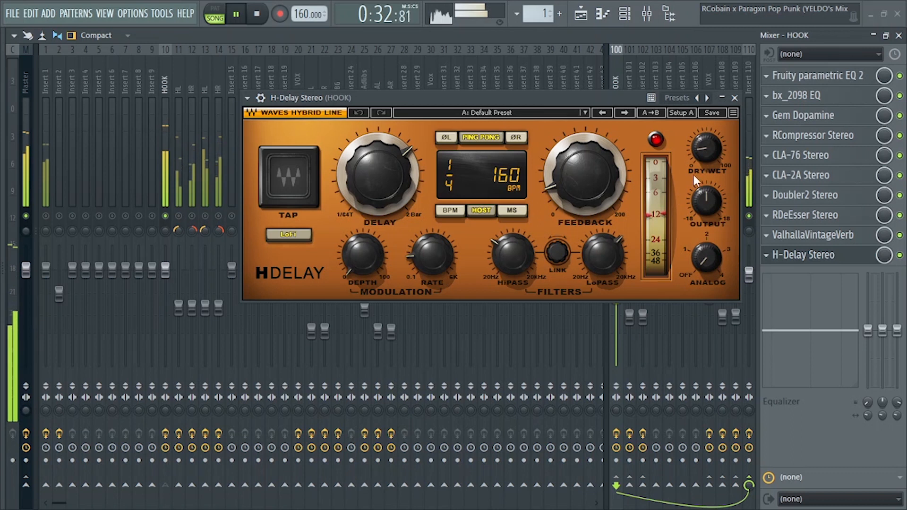
{"action": "key", "text": "space"}
{"action": "left_click", "coordinate": [734, 99]}
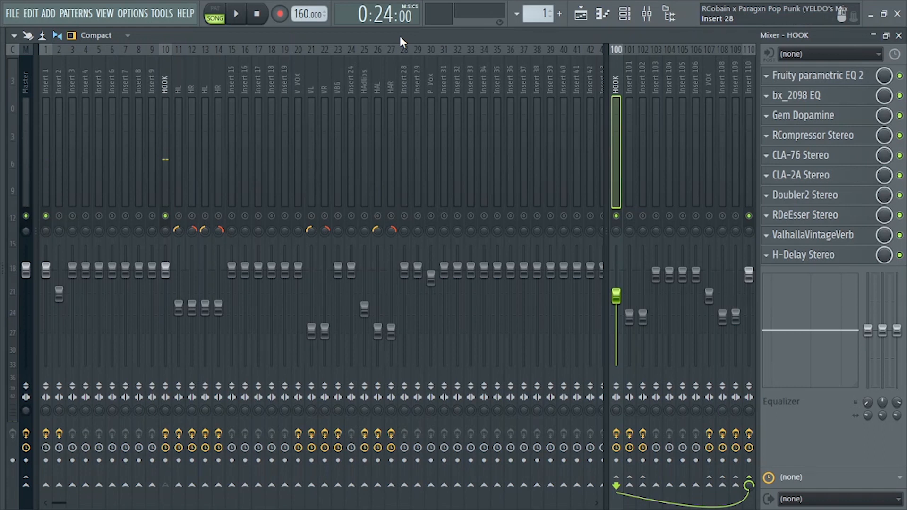
Play the hook and compare the HOOK bus with its effects bypassed and re-enabled, ending with playback stopped
{"action": "key", "text": "space"}
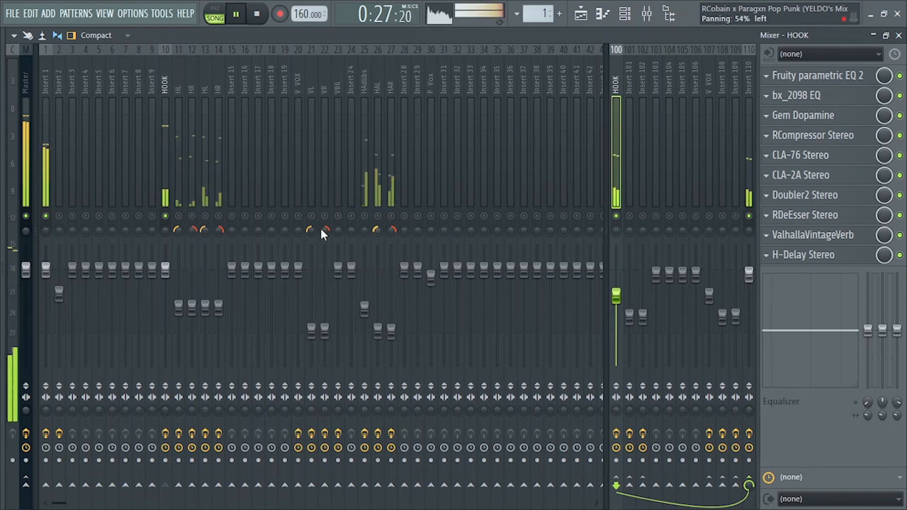
{"action": "left_click", "coordinate": [622, 432]}
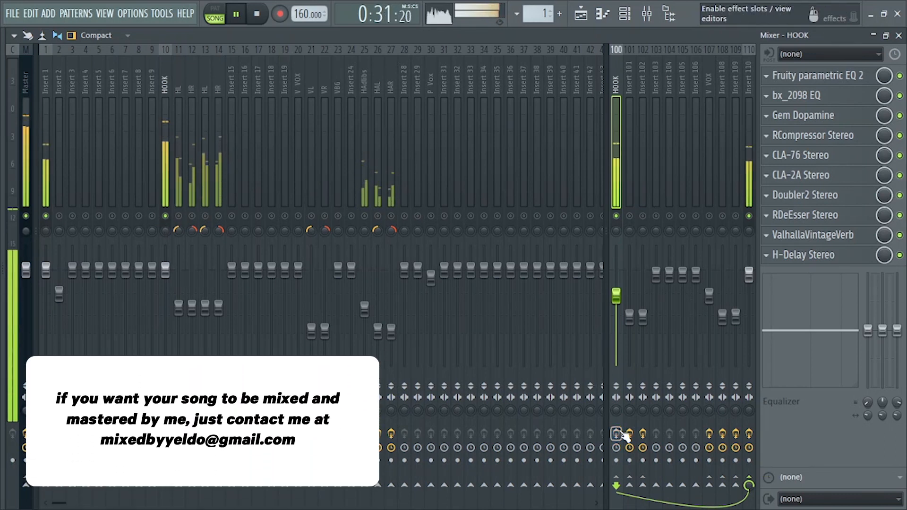
{"action": "left_click", "coordinate": [617, 434]}
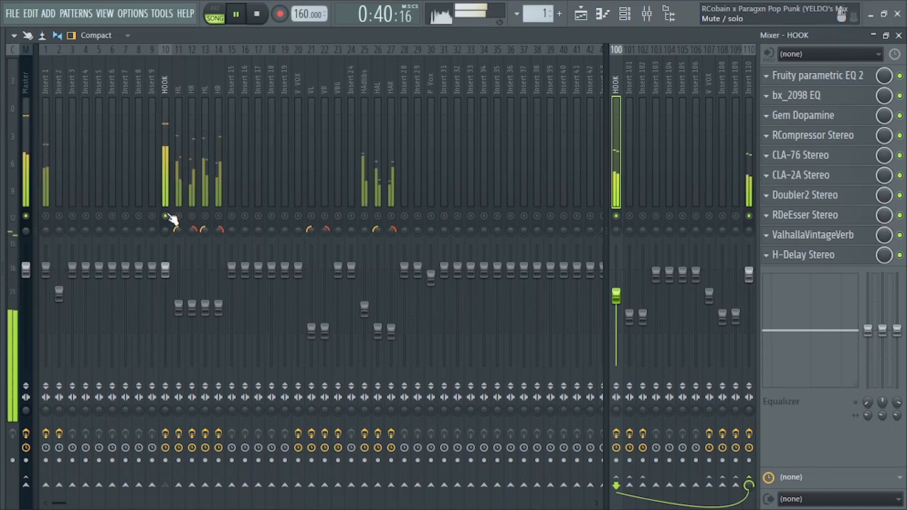
{"action": "key", "text": "space"}
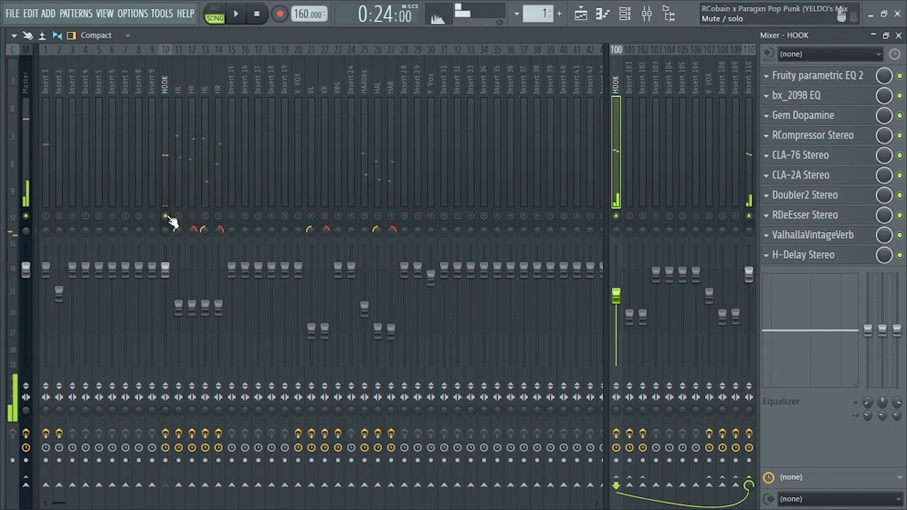
Solo the HL and HR vocals on inserts 11 and 12, audition them and select their bus, Insert 101
{"action": "left_click", "coordinate": [166, 216]}
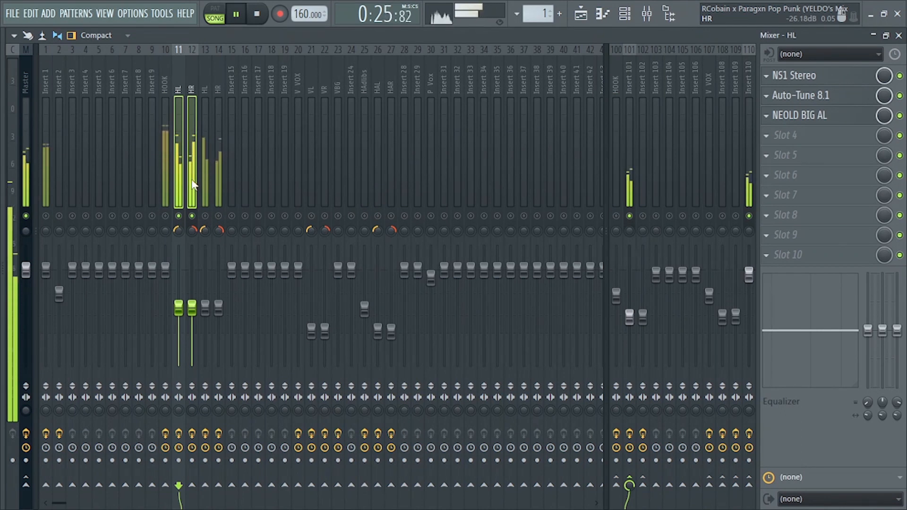
{"action": "key", "text": "space"}
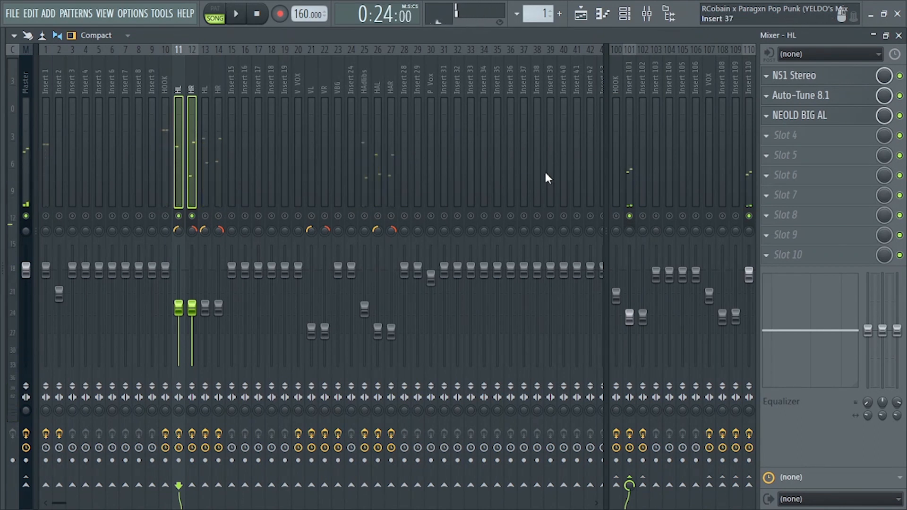
{"action": "left_click", "coordinate": [628, 154]}
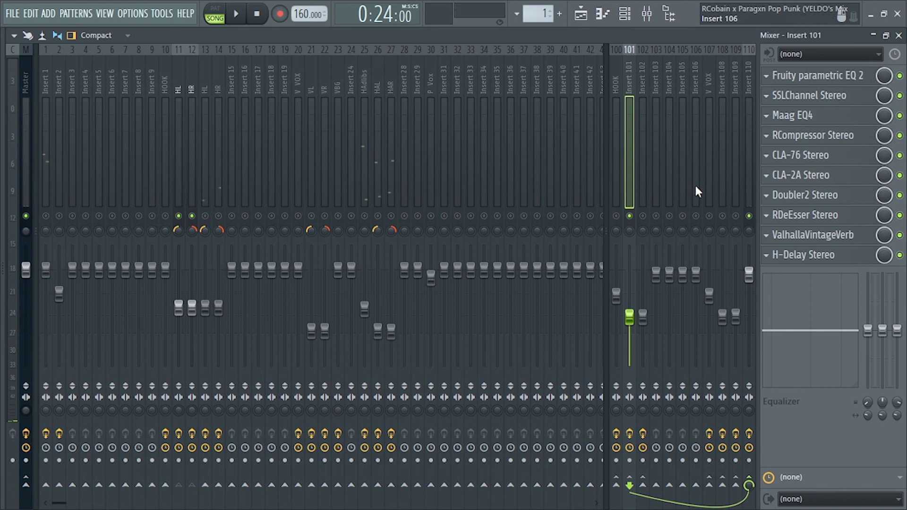
Examine the SSLChannel Stereo and Maag EQ4 settings on Insert 101, closing each plugin
{"action": "left_click", "coordinate": [832, 101]}
{"action": "left_click_drag", "start_coordinate": [444, 31], "coordinate": [429, 22]}
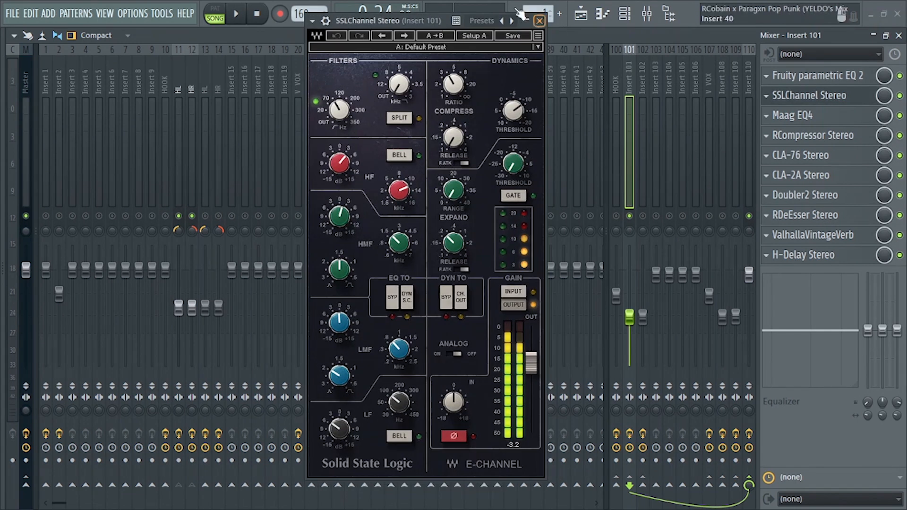
{"action": "left_click", "coordinate": [539, 21]}
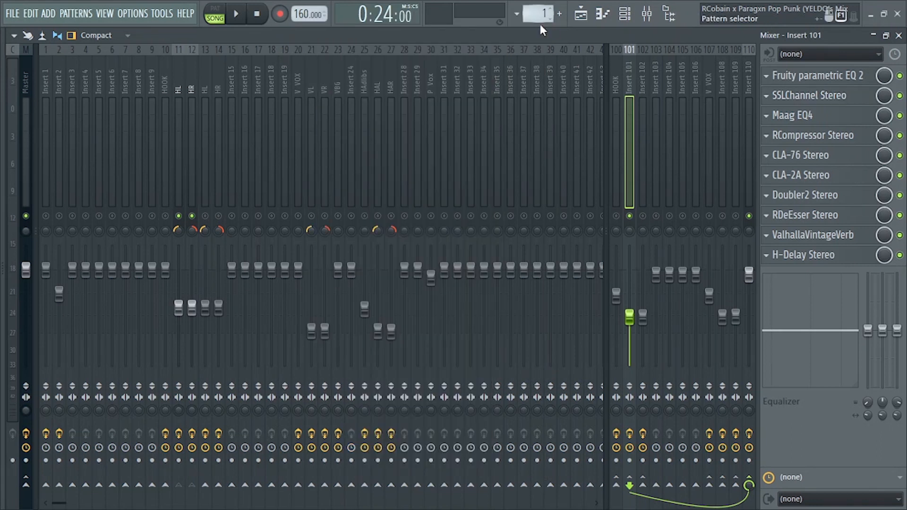
{"action": "left_click", "coordinate": [802, 122]}
{"action": "left_click_drag", "start_coordinate": [341, 121], "coordinate": [486, 129]}
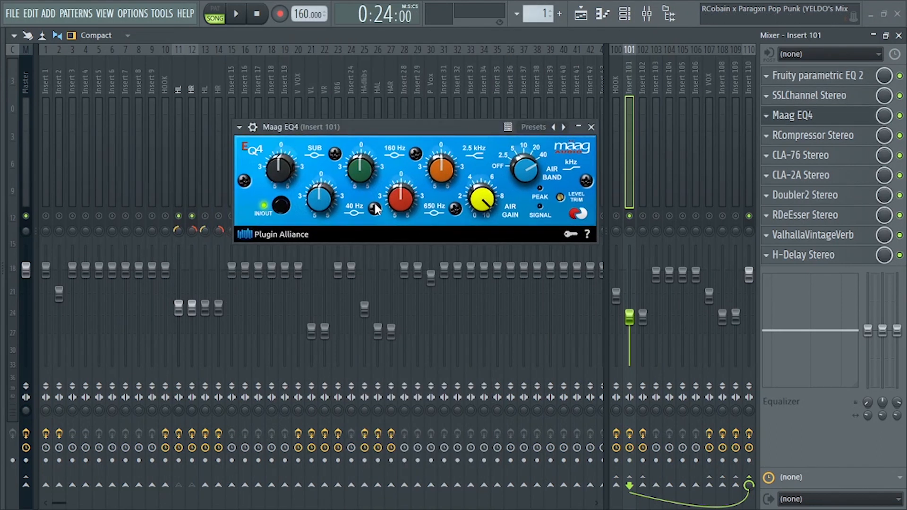
{"action": "left_click", "coordinate": [591, 127]}
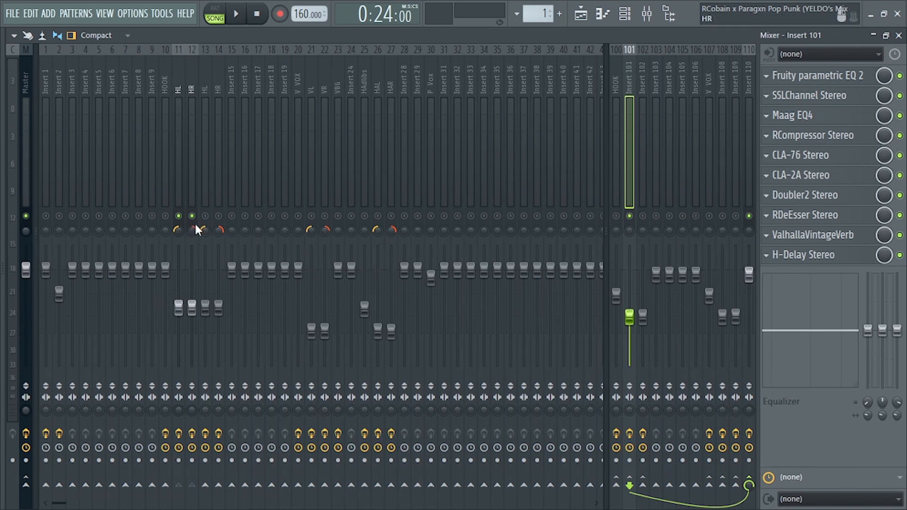
Show NEOLD BIG AL on the HR vocal of insert 12, play the HL and HR pair through it and close the plugin
{"action": "left_click", "coordinate": [192, 189]}
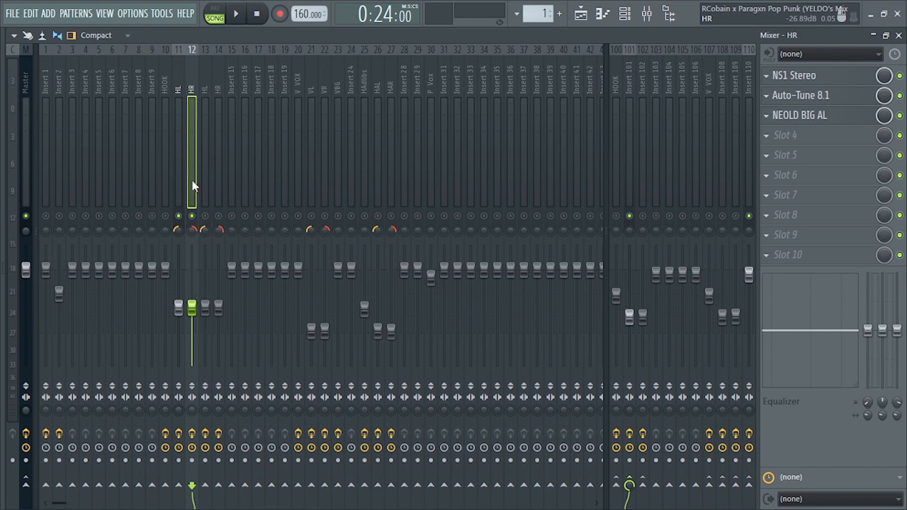
{"action": "left_click", "coordinate": [800, 116]}
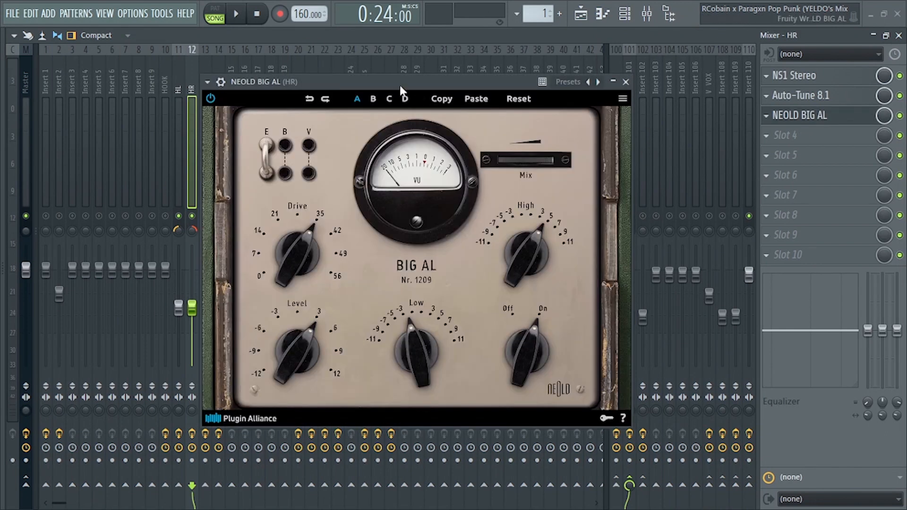
{"action": "left_click_drag", "start_coordinate": [399, 85], "coordinate": [483, 66]}
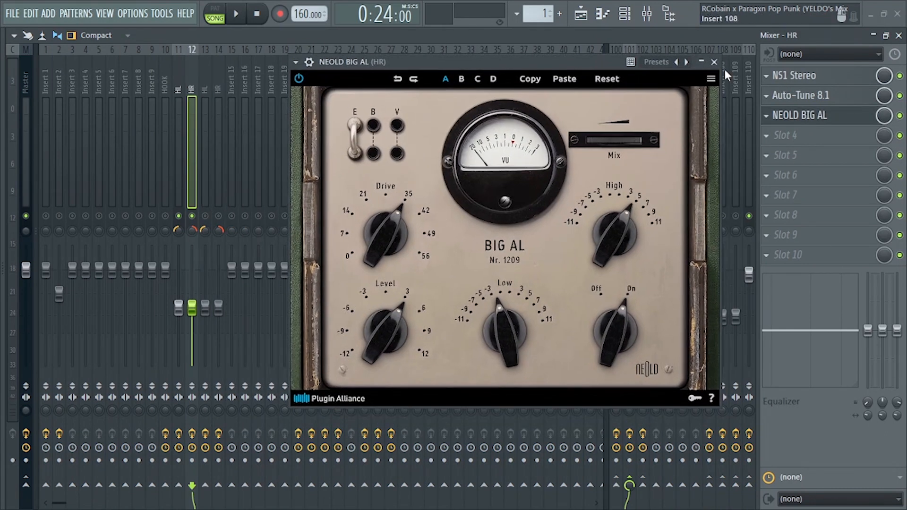
{"action": "key", "text": "space"}
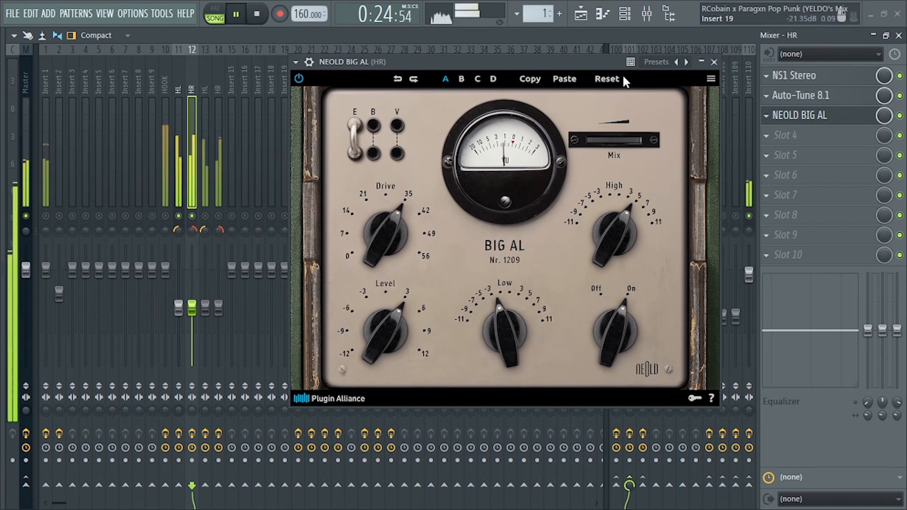
{"action": "left_click", "coordinate": [714, 61]}
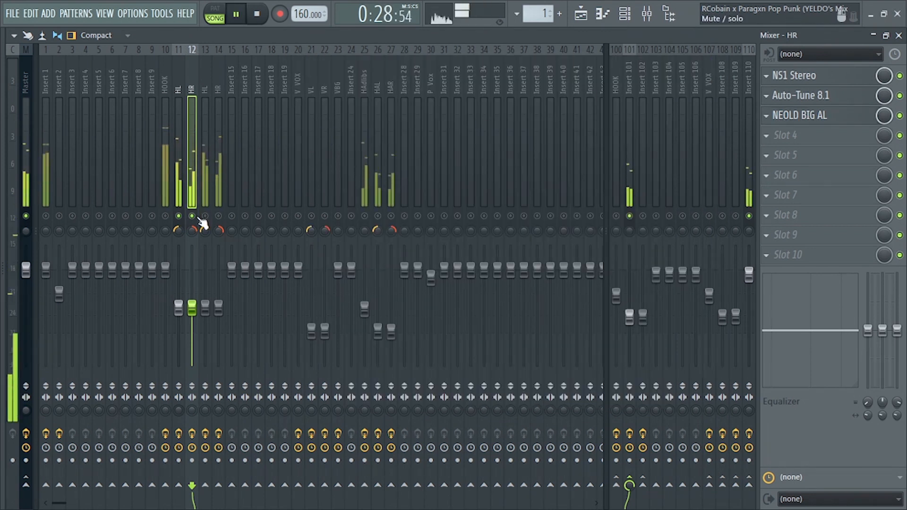
Stop playback, solo the HL and HR vocals on inserts 13 and 14, and examine MetaFlanger Stereo and Little MicroShift on insert 13
{"action": "key", "text": "space"}
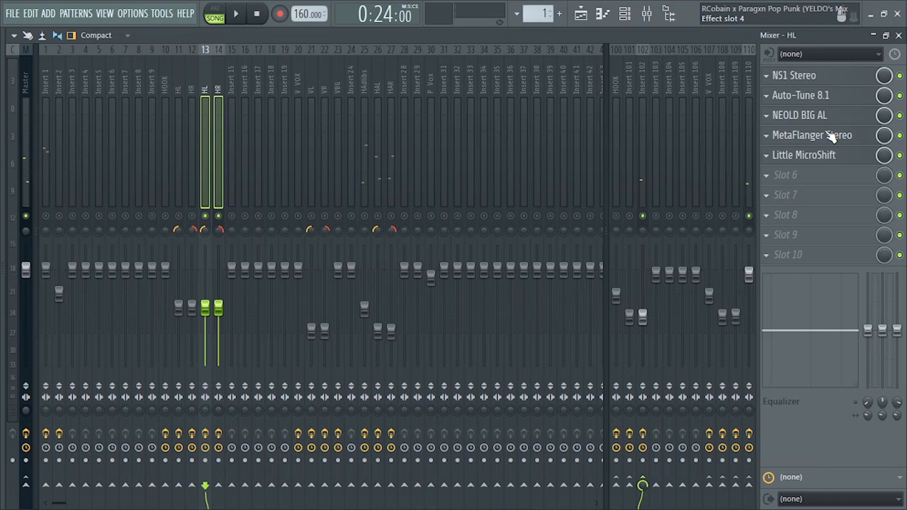
{"action": "left_click", "coordinate": [832, 137]}
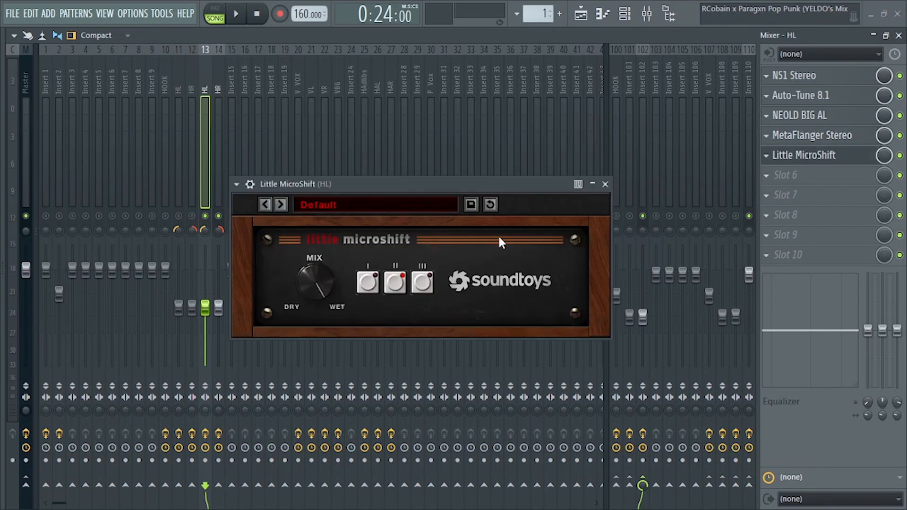
{"action": "left_click", "coordinate": [605, 184]}
Audition the HL and HR vocals on inserts 13 and 14 together and stop playback
{"action": "key", "text": "space"}
{"action": "left_click", "coordinate": [215, 190], "text": "ctrl"}
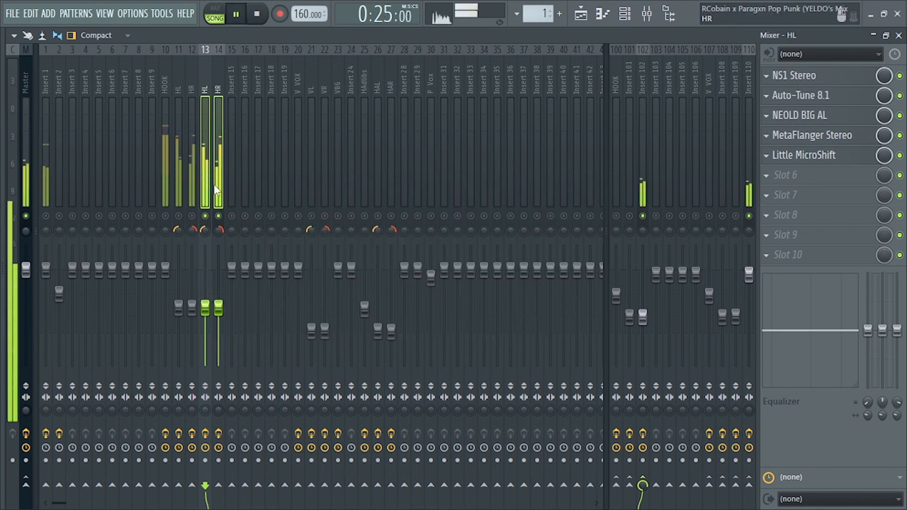
{"action": "key", "text": "space"}
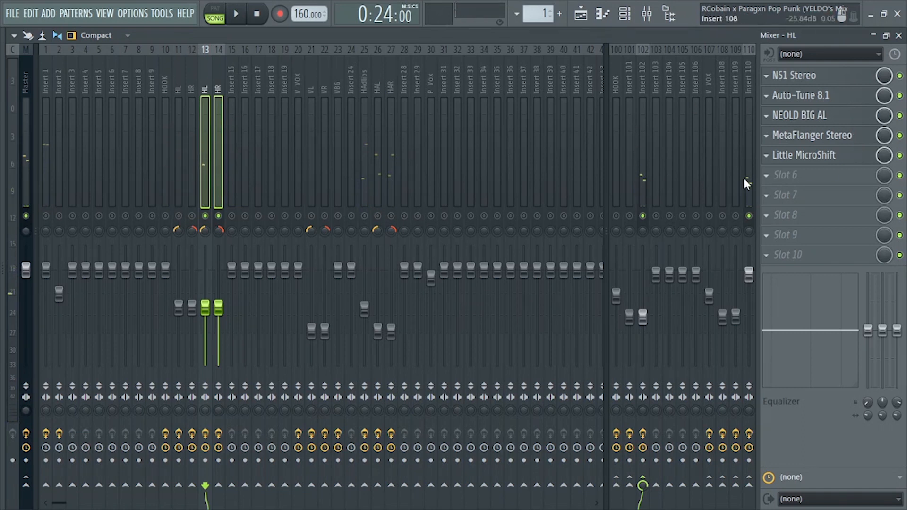
Audition the HOOK and all HL and HR vocals unmuted together with Insert 1, stop playback and show the Playlist
{"action": "key", "text": "space"}
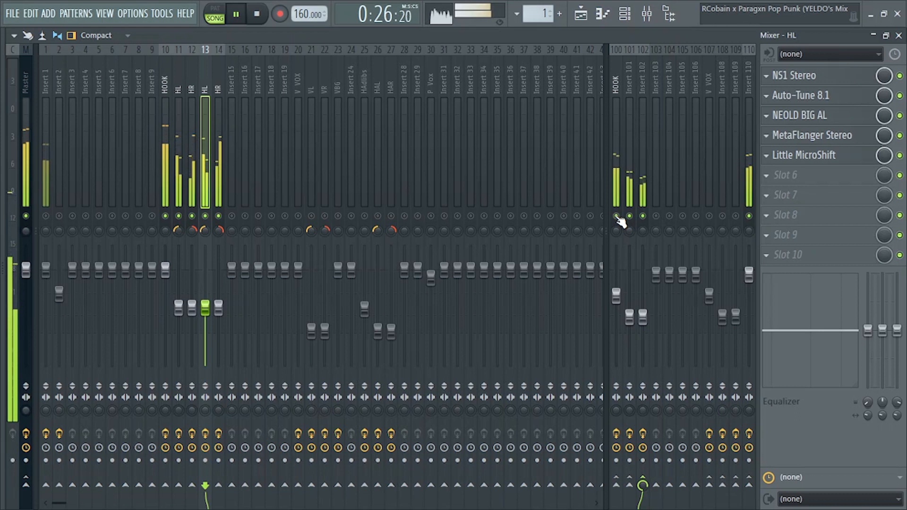
{"action": "left_click", "coordinate": [46, 216]}
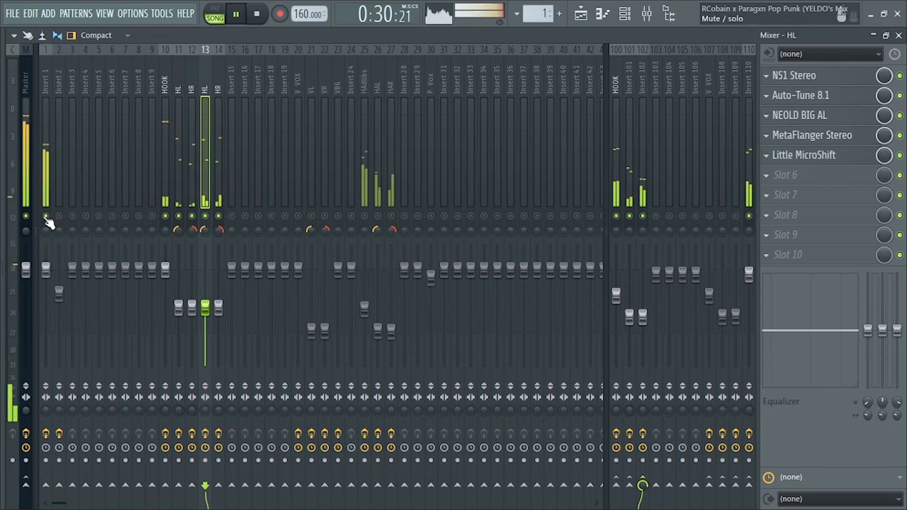
{"action": "left_click", "coordinate": [46, 217]}
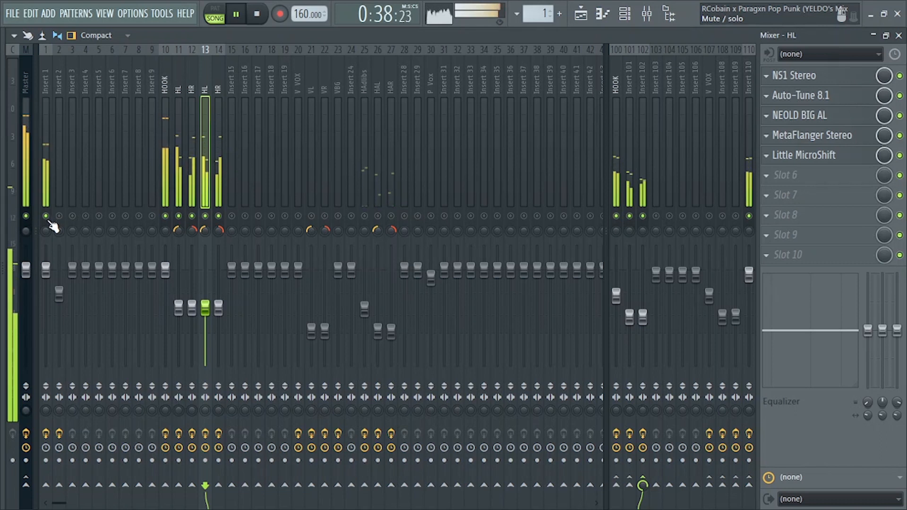
{"action": "key", "text": "space"}
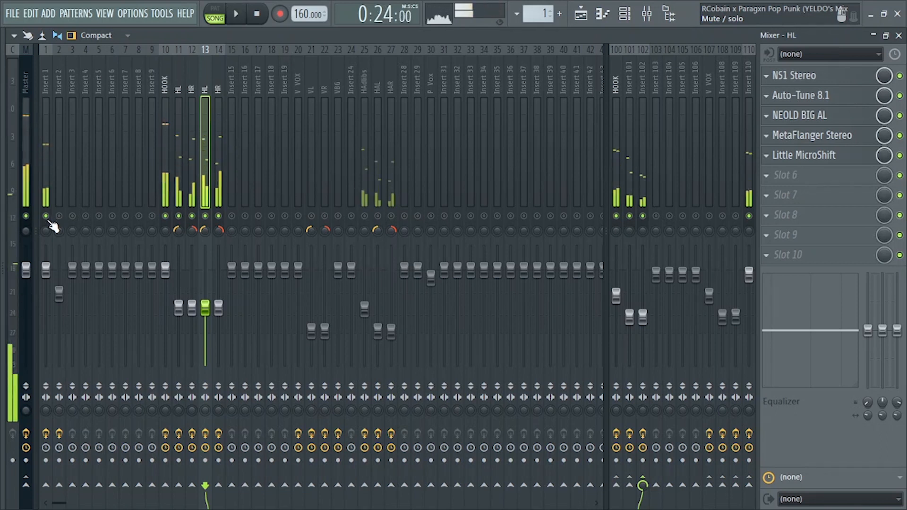
{"action": "left_click", "coordinate": [581, 14]}
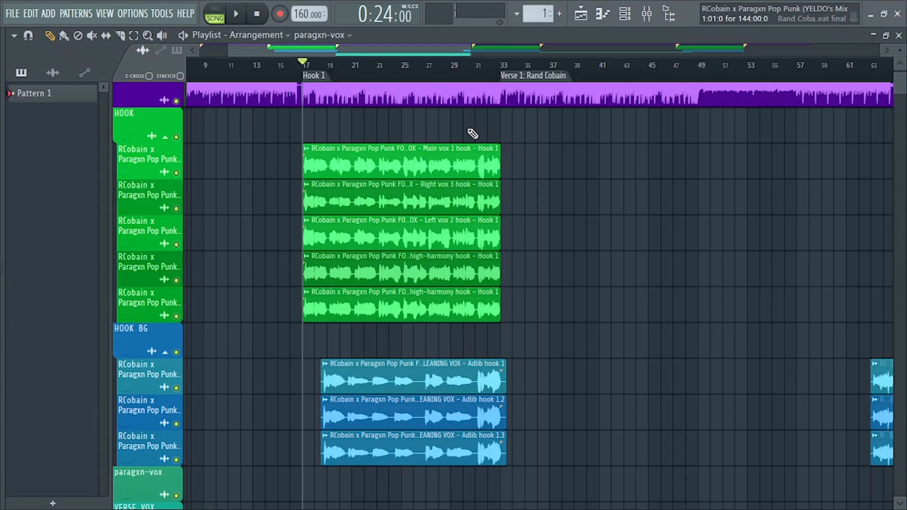
Solo the three HOOK BG adlib tracks and move the playback position to the Hook 1 adlibs
{"action": "scroll", "coordinate": [520, 360], "scroll_direction": "down", "scroll_amount": 3}
{"action": "left_click_drag", "start_coordinate": [495, 371], "coordinate": [268, 258]}
{"action": "key", "text": "ctrl+d"}
{"action": "right_click", "coordinate": [176, 280]}
{"action": "left_click_drag", "start_coordinate": [310, 69], "coordinate": [318, 70]}
Show Fruity PanOMatic on the HAdlibs insert 25, play the hook adlibs alongside it from bar 27 and stop playback
{"action": "key", "text": "F9"}
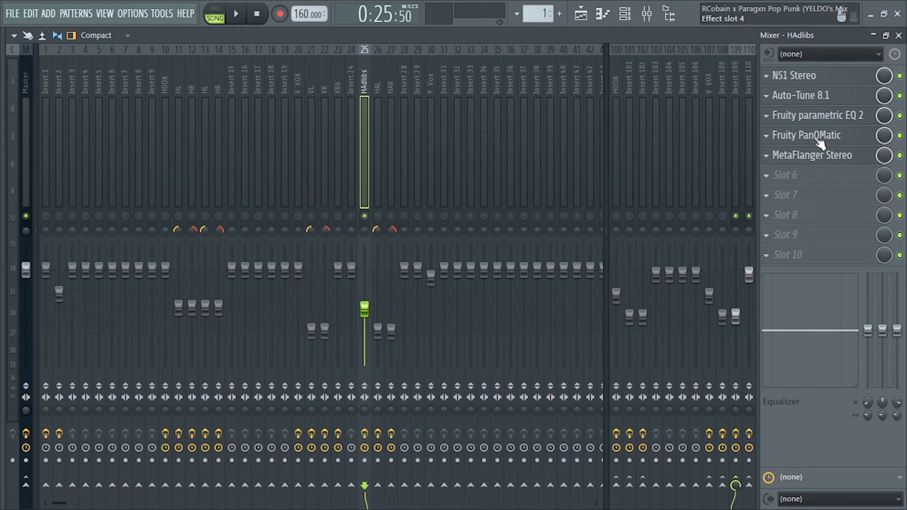
{"action": "left_click", "coordinate": [817, 141]}
{"action": "left_click_drag", "start_coordinate": [134, 86], "coordinate": [469, 138]}
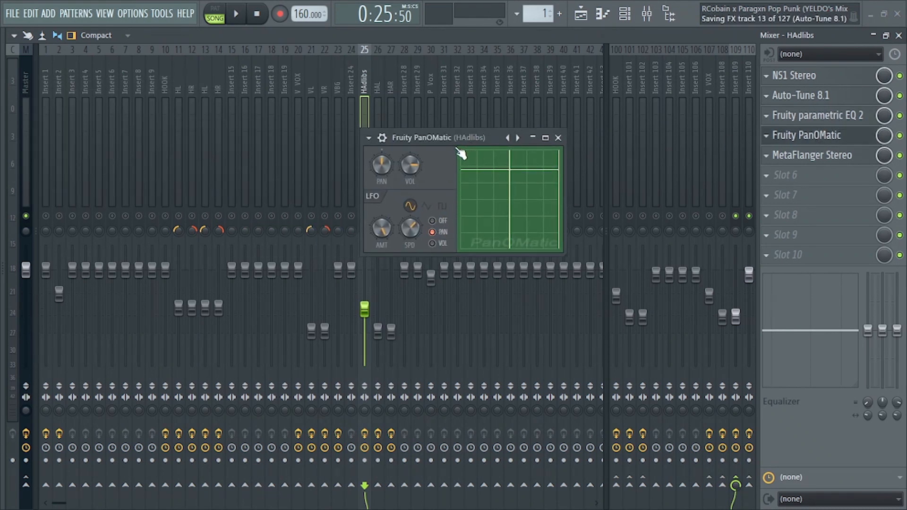
{"action": "left_click", "coordinate": [580, 13]}
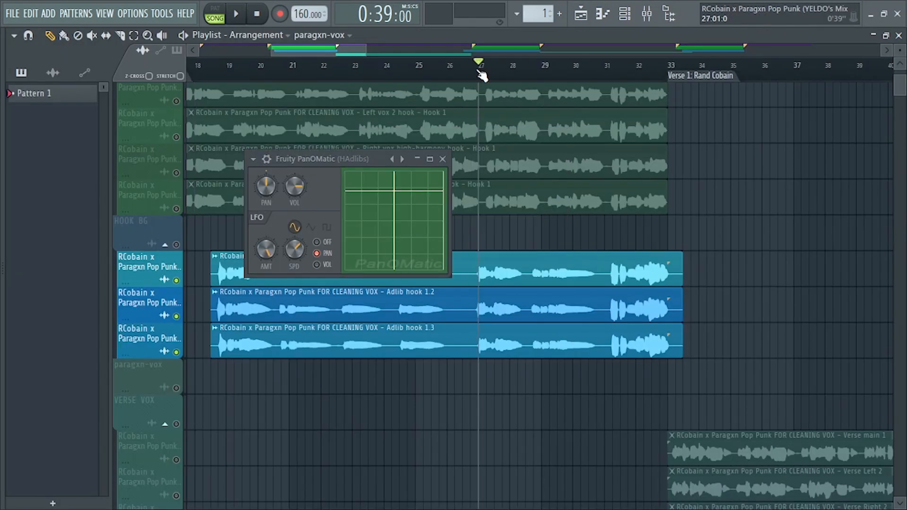
{"action": "key", "text": "space"}
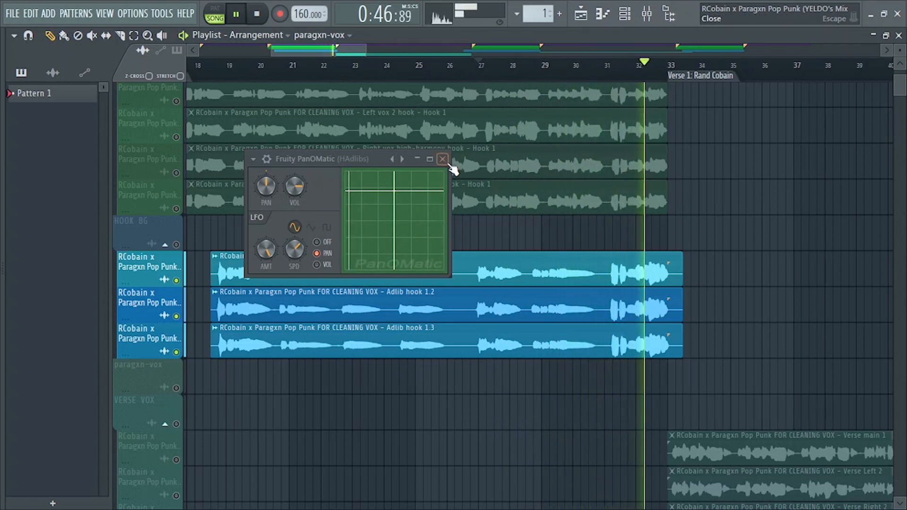
{"action": "key", "text": "space"}
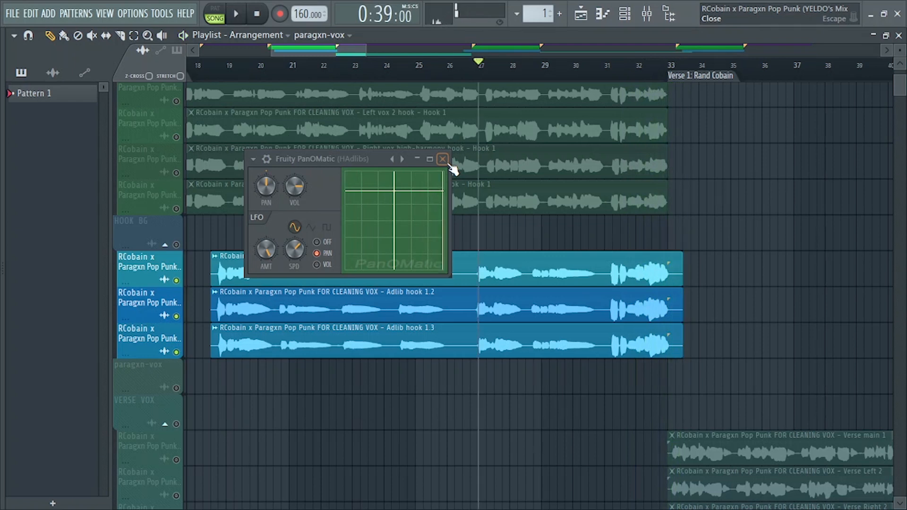
Audition the soloed HAL and HAR adlibs on inserts 26 and 27, show the HAL effects and stop playback
{"action": "key", "text": "F9"}
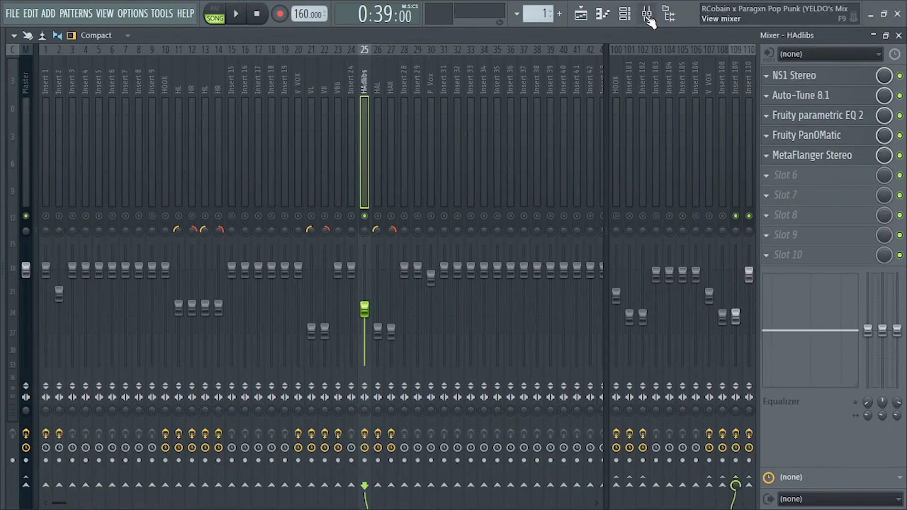
{"action": "left_click", "coordinate": [378, 162]}
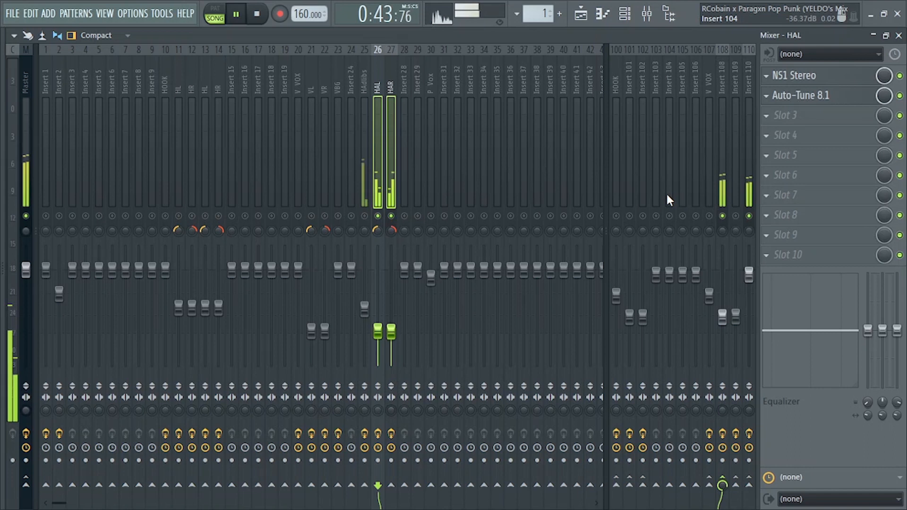
{"action": "key", "text": "space"}
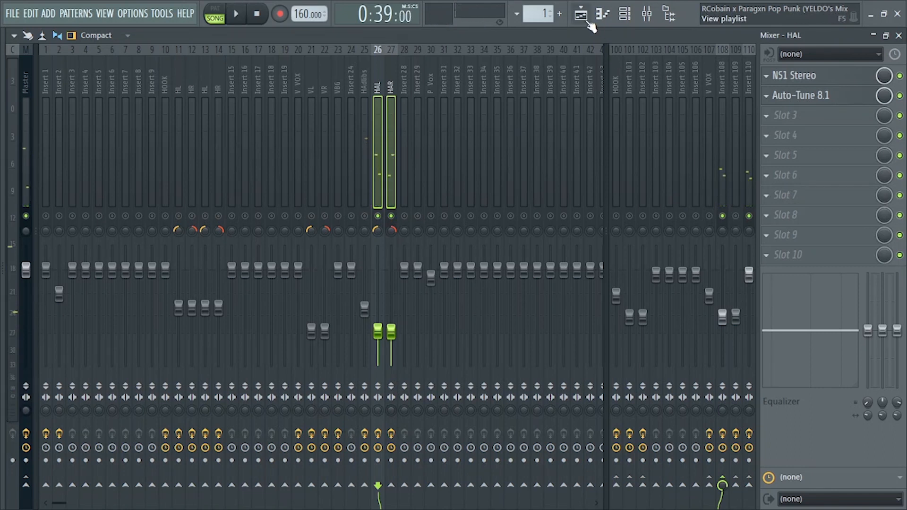
Show the VERSE VOX tracks in the Playlist and play Verse 1 with all tracks unmuted
{"action": "left_click", "coordinate": [587, 21]}
{"action": "left_click_drag", "start_coordinate": [514, 467], "coordinate": [265, 384]}
{"action": "left_click", "coordinate": [614, 406]}
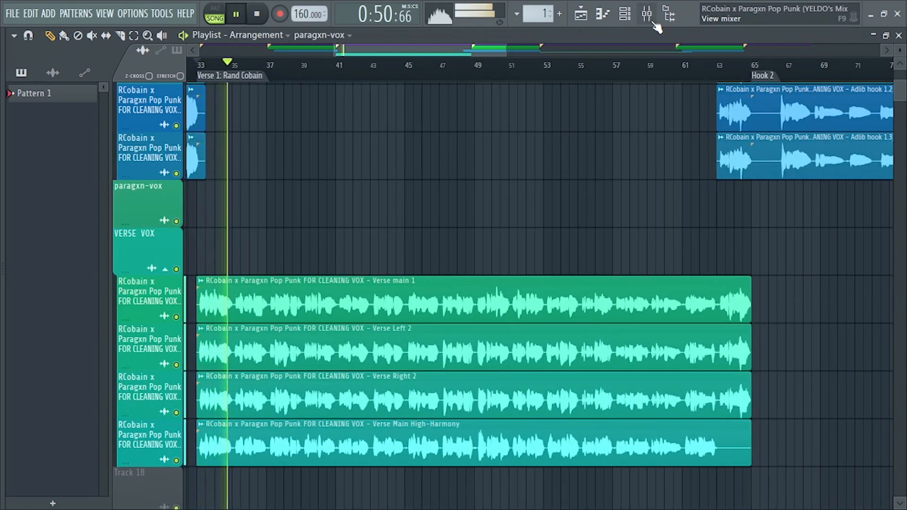
{"action": "scroll", "coordinate": [610, 84], "scroll_direction": "down", "scroll_amount": 1}
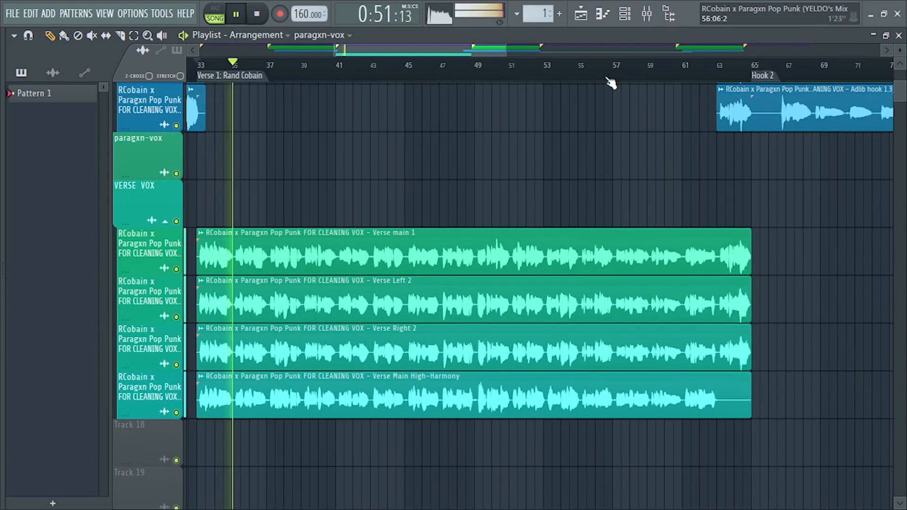
Examine the verse lead V VOX on insert 20 and the effects chain of its V VOX bus on insert 107
{"action": "left_click", "coordinate": [656, 14]}
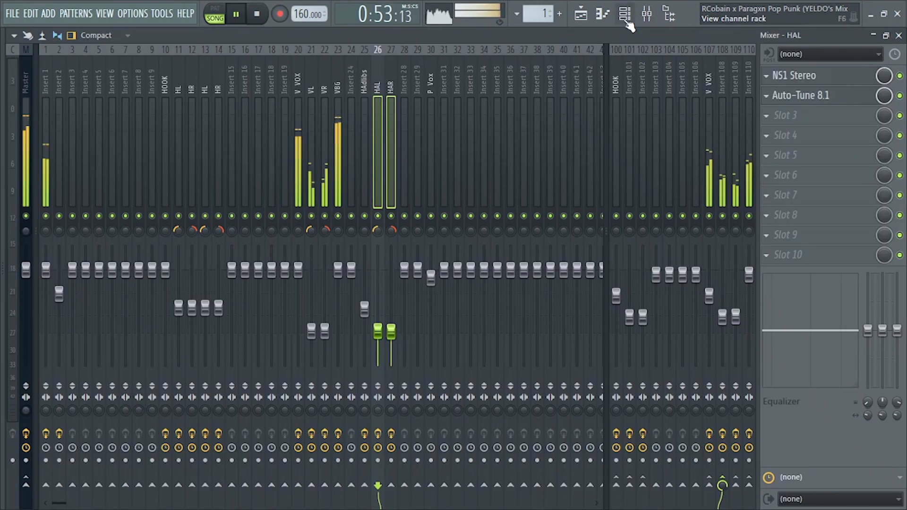
{"action": "left_click", "coordinate": [297, 186]}
{"action": "left_click", "coordinate": [709, 157]}
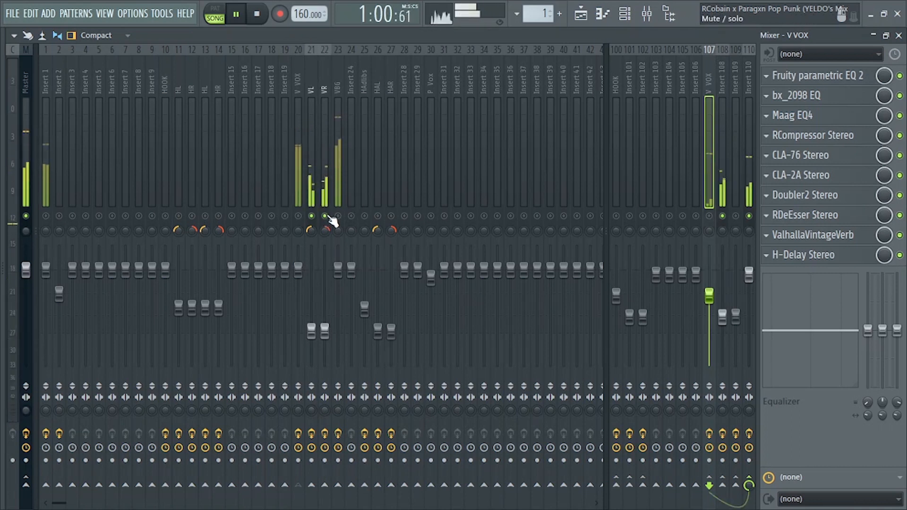
Audition the soloed VL and VR vocals on inserts 21 and 22, then solo VBG on insert 23 and stop playback
{"action": "left_click", "coordinate": [310, 180]}
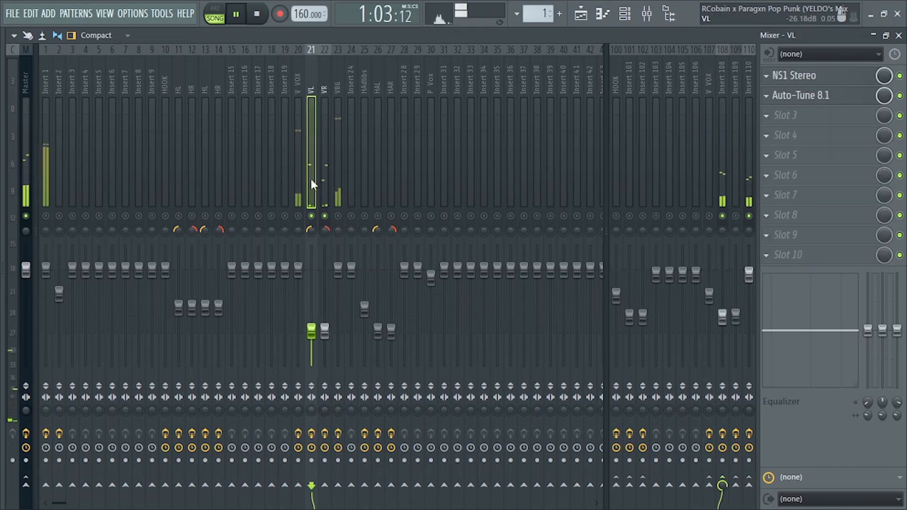
{"action": "left_click", "coordinate": [341, 221]}
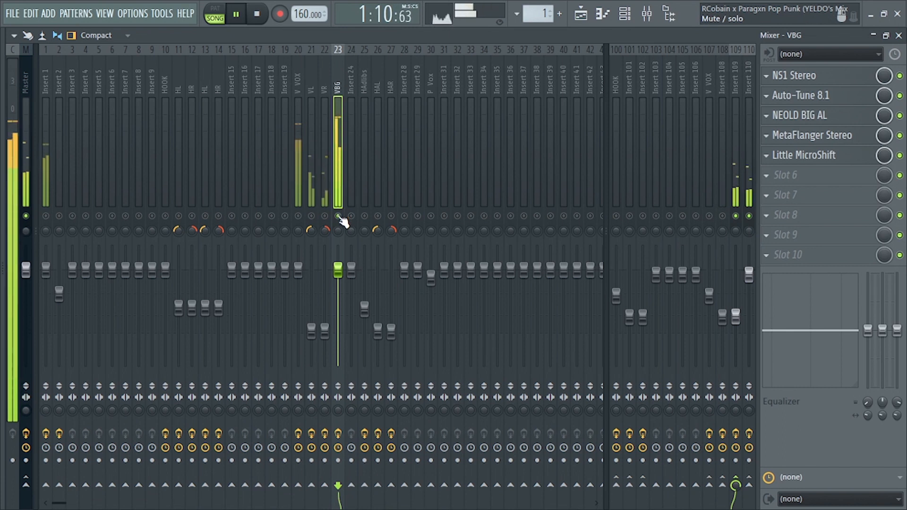
{"action": "key", "text": "space"}
Select buses 100 to 109 to show their routing, then examine soothe2 on Insert 110 and close it
{"action": "key", "text": "F5"}
{"action": "key", "text": "F9"}
{"action": "left_click_drag", "start_coordinate": [615, 124], "coordinate": [732, 124]}
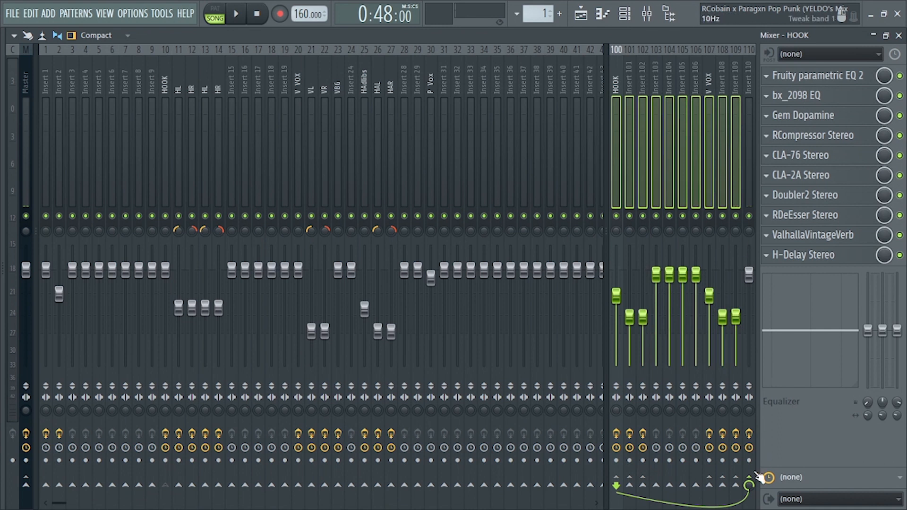
{"action": "left_click", "coordinate": [748, 169]}
{"action": "left_click", "coordinate": [797, 77]}
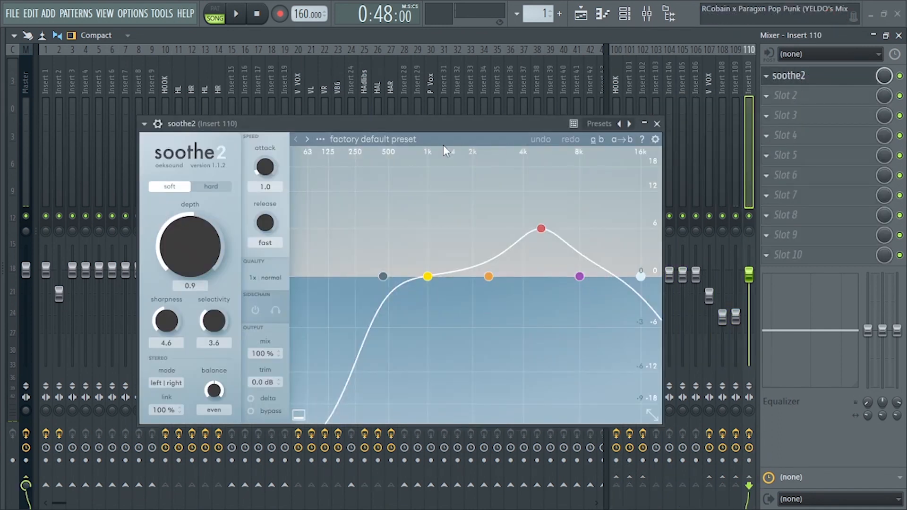
{"action": "left_click_drag", "start_coordinate": [433, 123], "coordinate": [469, 106]}
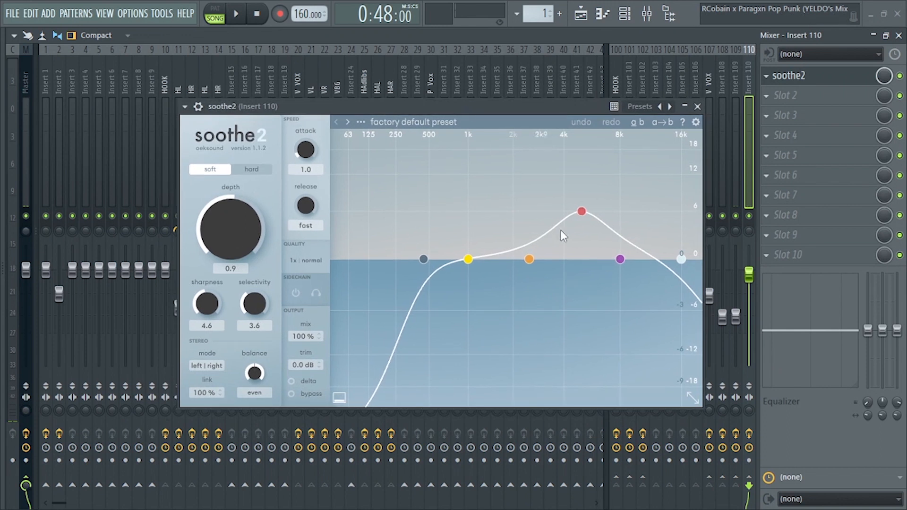
{"action": "left_click", "coordinate": [697, 107]}
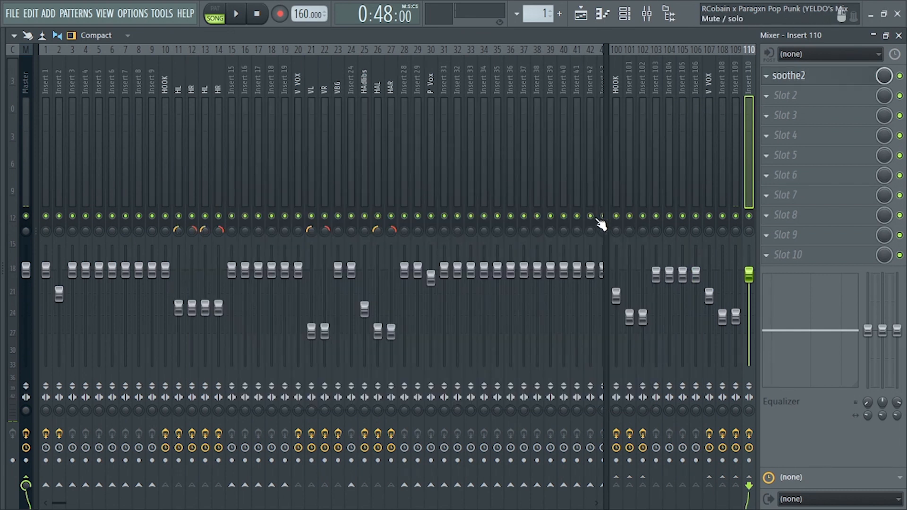
Play the full mix through Hook 1 in the Playlist and look over the hook, adlib and verse vocal tracks
{"action": "left_click", "coordinate": [590, 21]}
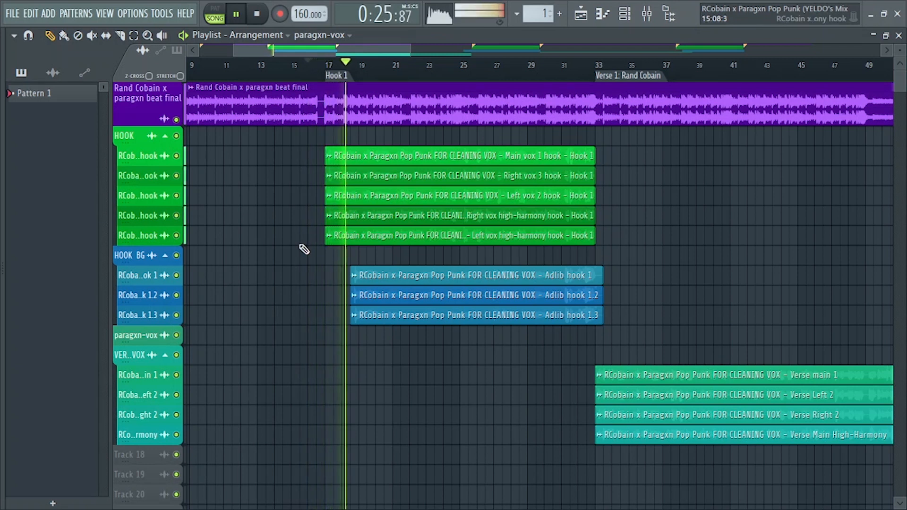
{"action": "scroll", "coordinate": [302, 251], "scroll_direction": "down", "scroll_amount": 2}
{"action": "scroll", "coordinate": [405, 270], "scroll_direction": "down", "scroll_amount": 2}
{"action": "scroll", "coordinate": [349, 290], "scroll_direction": "up", "scroll_amount": 2}
{"action": "scroll", "coordinate": [346, 303], "scroll_direction": "up", "scroll_amount": 3}
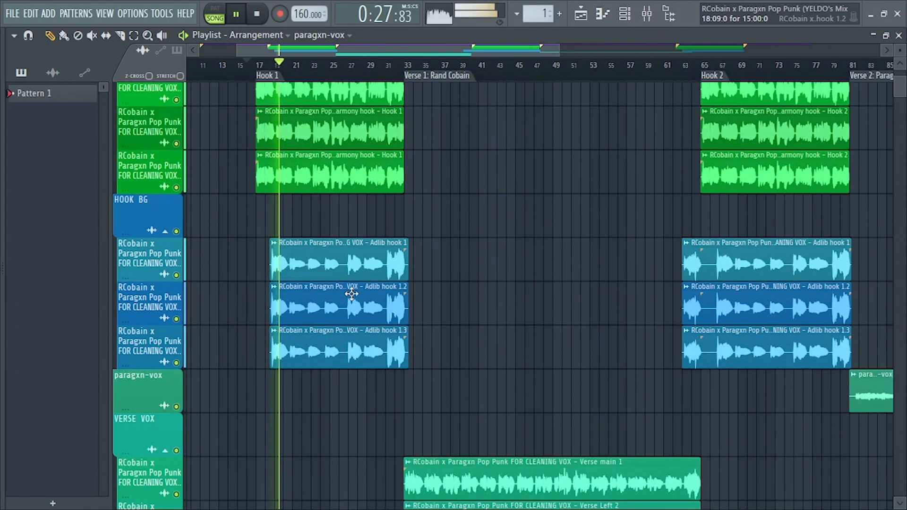
{"action": "scroll", "coordinate": [352, 319], "scroll_direction": "up", "scroll_amount": 1}
{"action": "scroll", "coordinate": [373, 321], "scroll_direction": "down", "scroll_amount": 5}
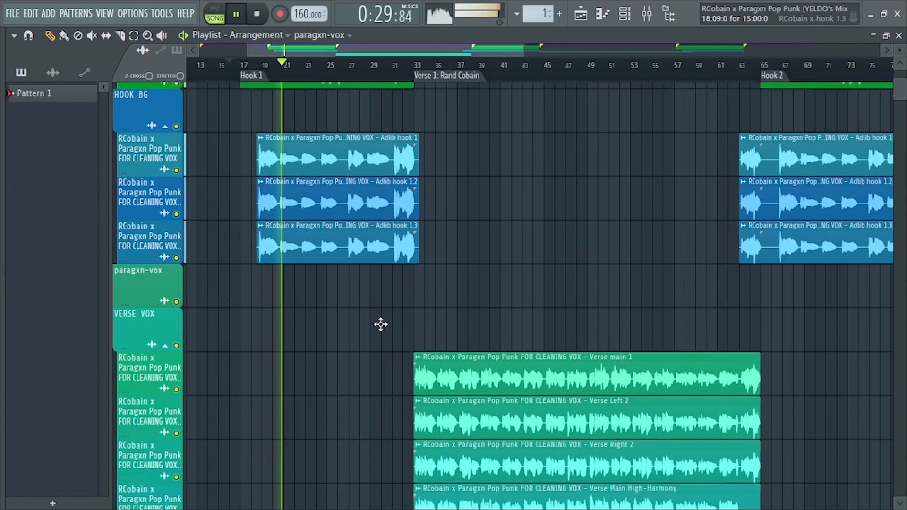
{"action": "scroll", "coordinate": [385, 319], "scroll_direction": "up", "scroll_amount": 4}
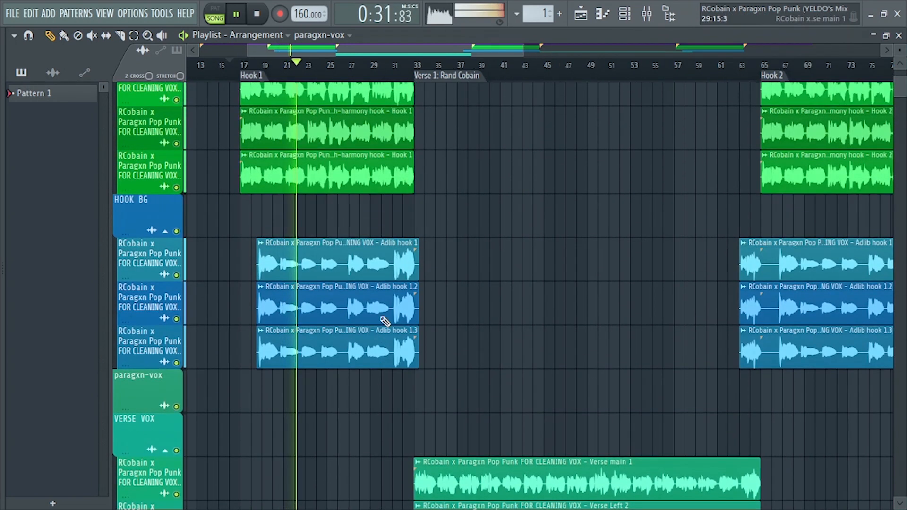
{"action": "scroll", "coordinate": [385, 322], "scroll_direction": "up", "scroll_amount": 4}
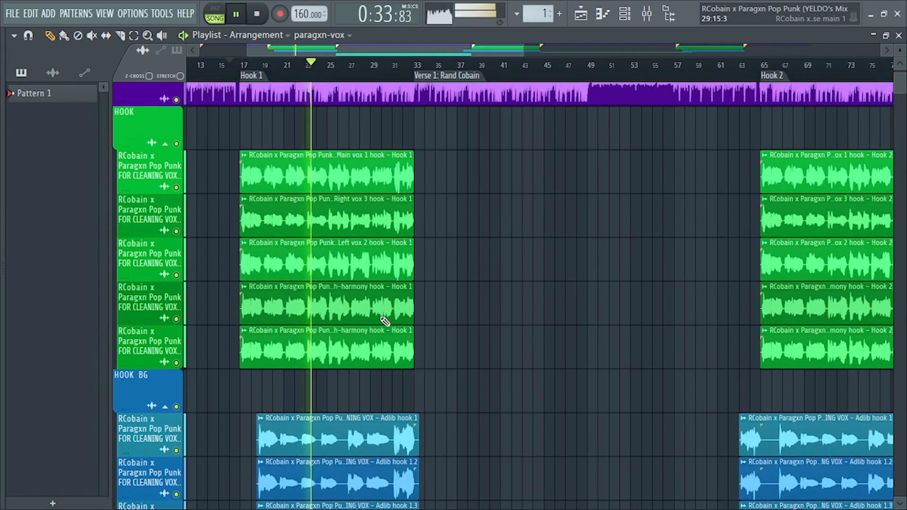
{"action": "scroll", "coordinate": [385, 322], "scroll_direction": "down", "scroll_amount": 1}
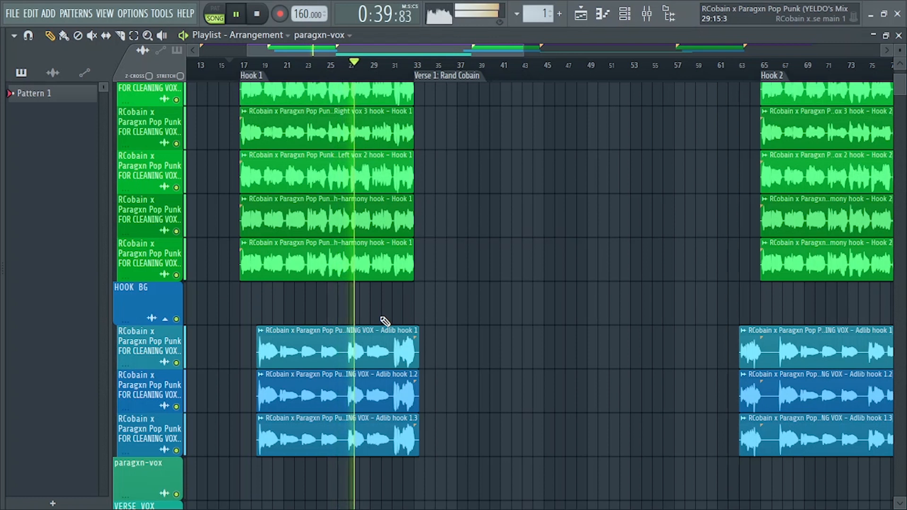
{"action": "scroll", "coordinate": [385, 321], "scroll_direction": "down", "scroll_amount": 2}
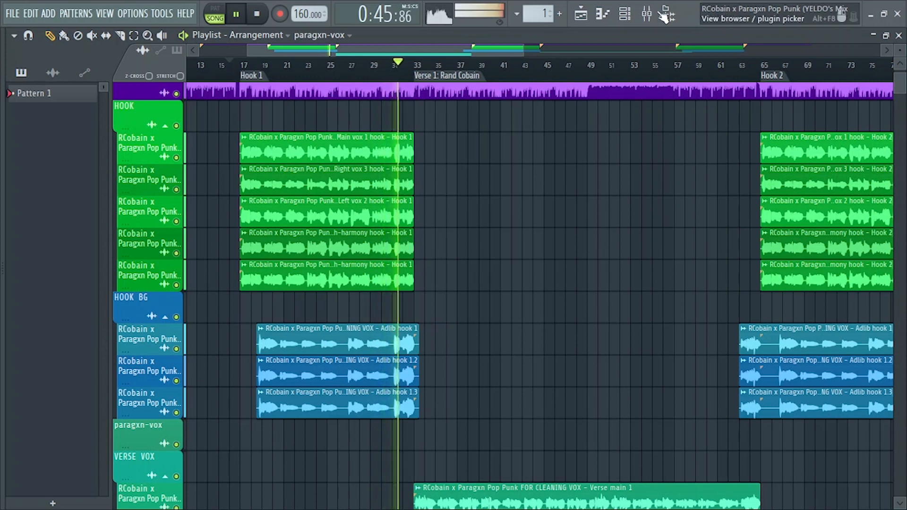
Play Verse 2 with the paragxn-vox track and fit the whole arrangement in the Playlist view
{"action": "scroll", "coordinate": [518, 269], "scroll_direction": "down", "scroll_amount": 2}
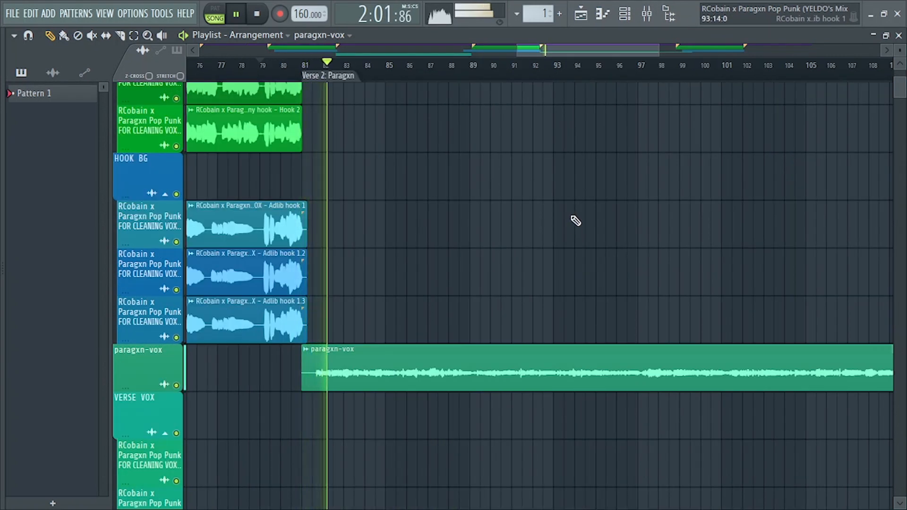
{"action": "scroll", "coordinate": [577, 220], "scroll_direction": "down", "scroll_amount": 3}
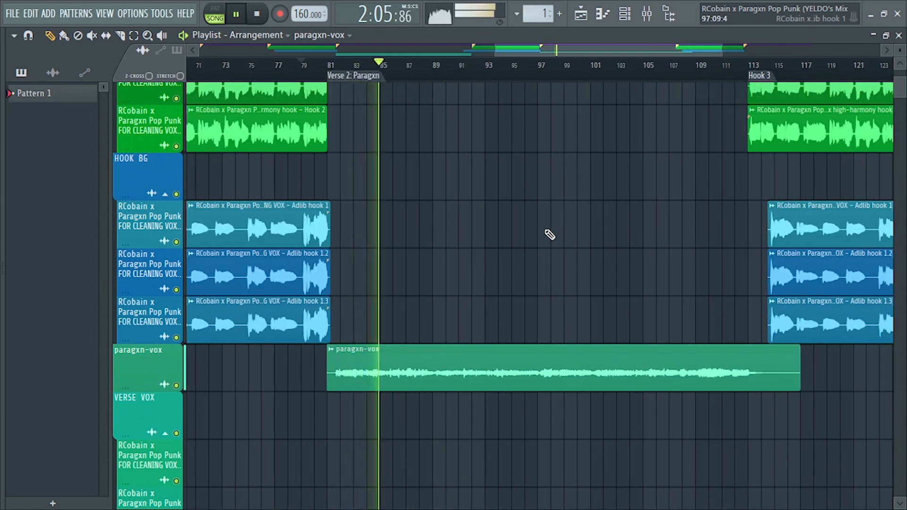
{"action": "scroll", "coordinate": [548, 235], "scroll_direction": "down", "scroll_amount": 5}
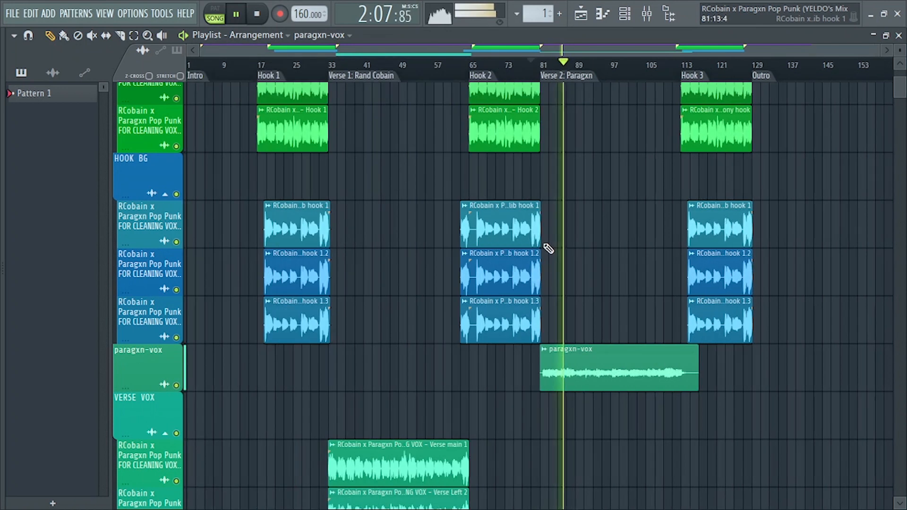
{"action": "right_click", "coordinate": [626, 190], "text": "ctrl"}
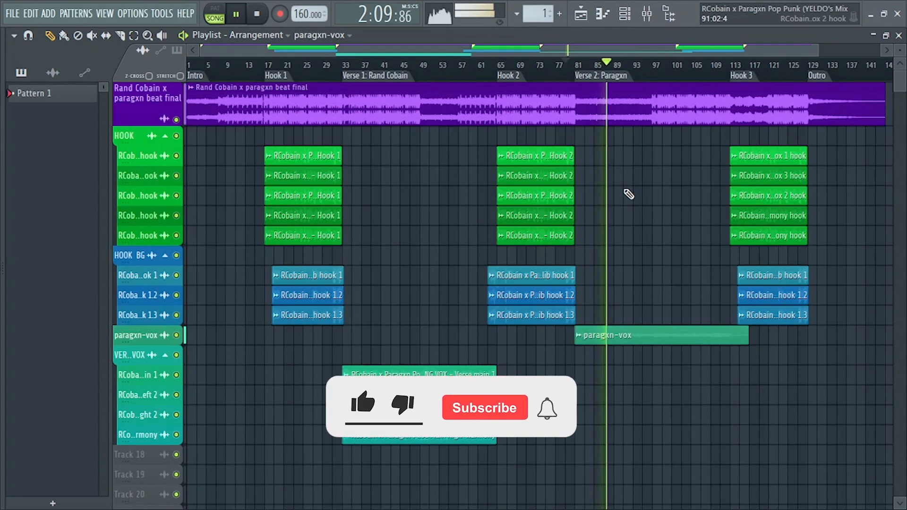